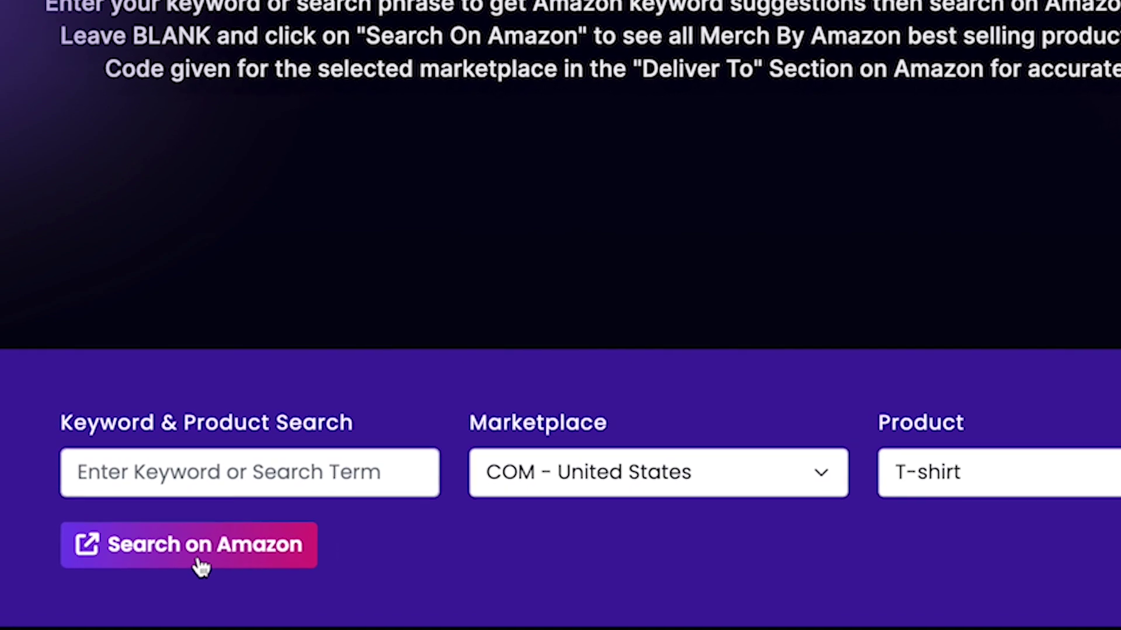
Run a blank-keyword T-shirt search on Amazon for the United States marketplace and limit the results to new arrivals from the last 30 days
left_click(198, 564)
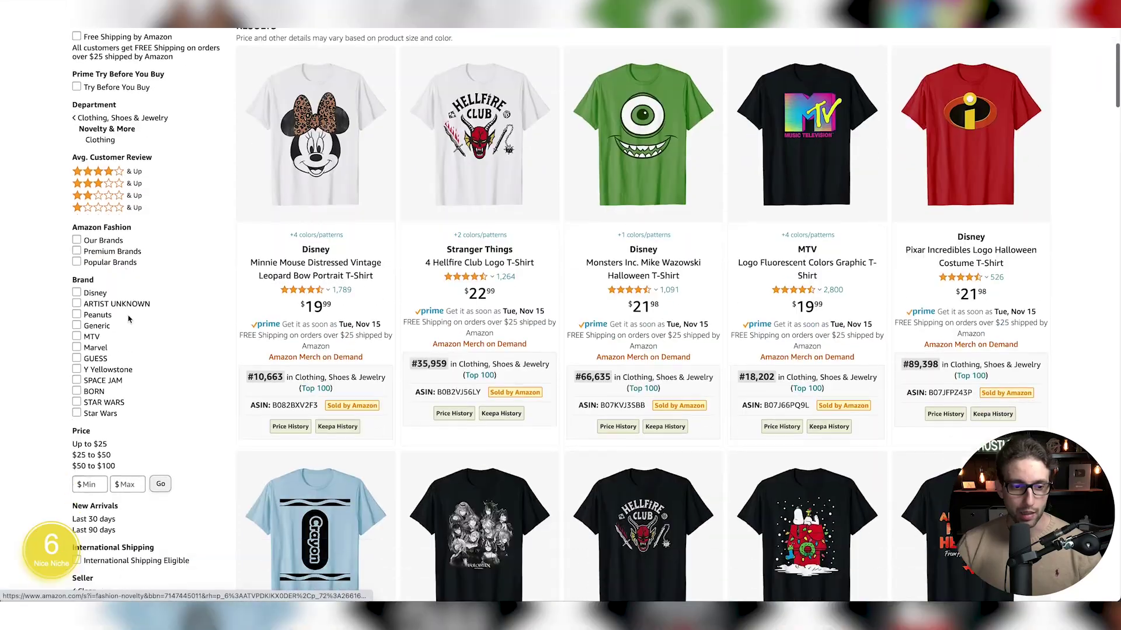
scroll(133, 315, "down", 3)
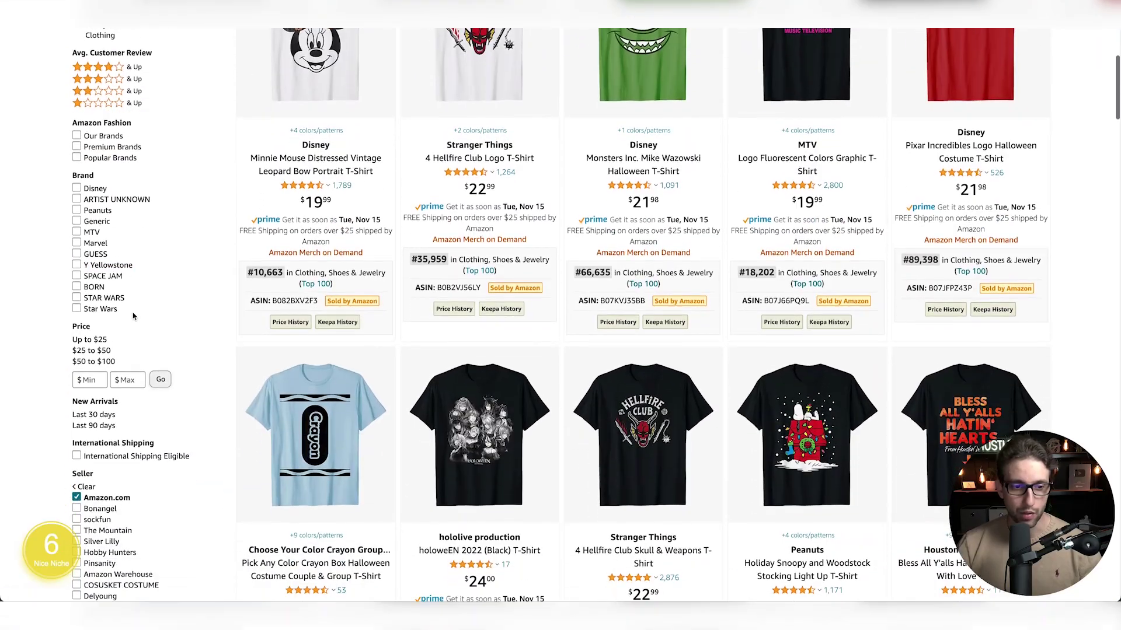
scroll(133, 316, "down", 2)
left_click(91, 346)
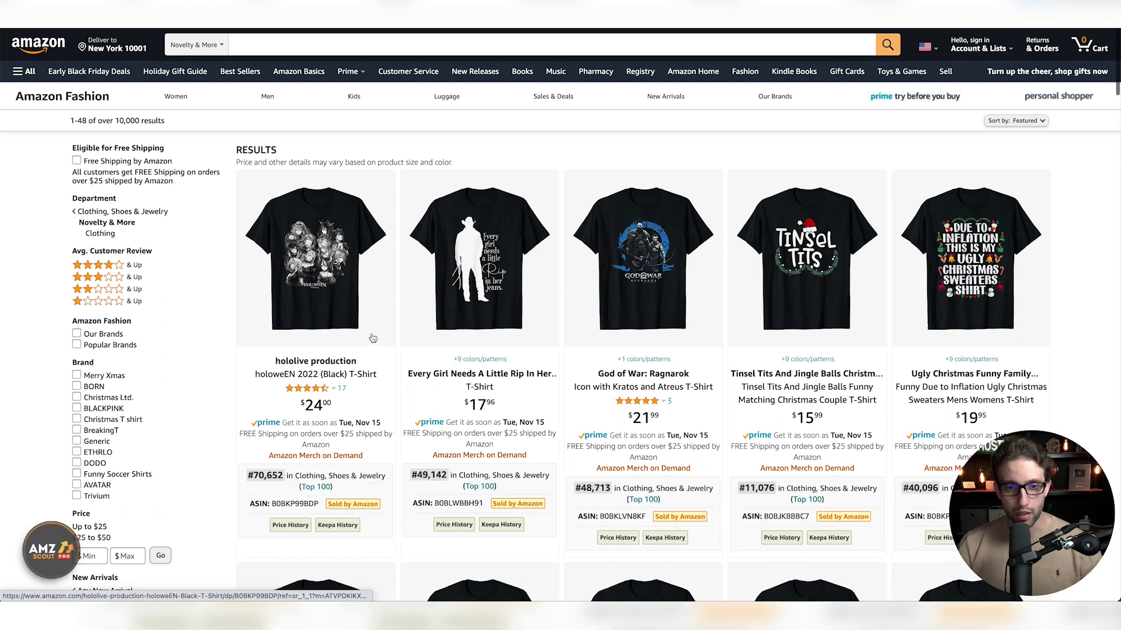
Look through the newly listed T-shirts, checking their designs and sales ranks for popular ideas
scroll(391, 339, "down", 3)
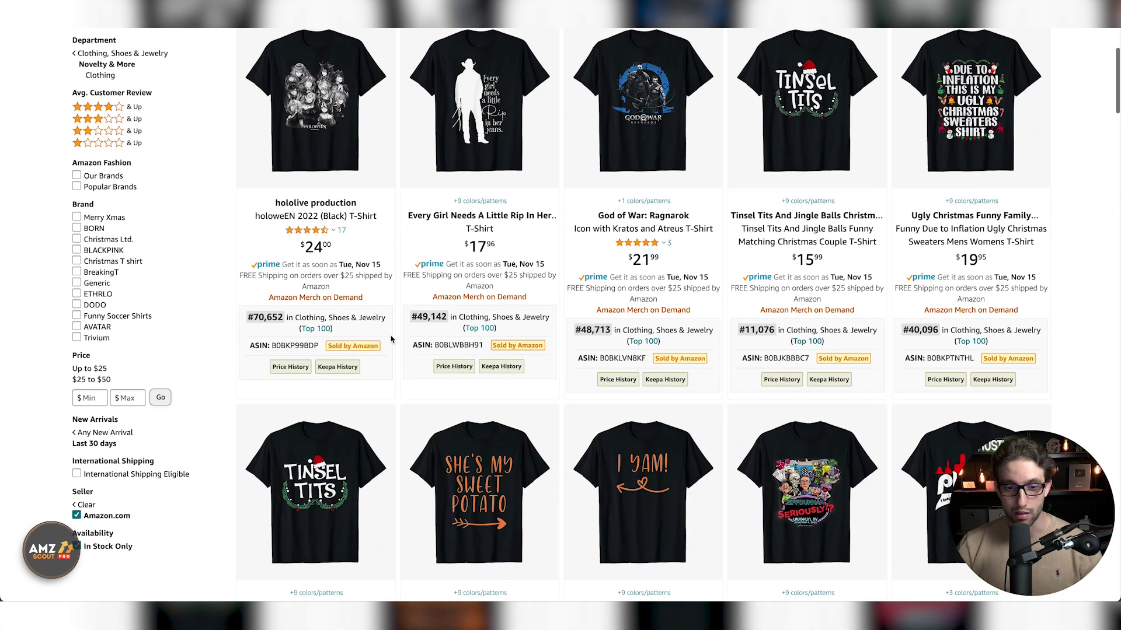
scroll(391, 340, "down", 2)
scroll(391, 339, "down", 2)
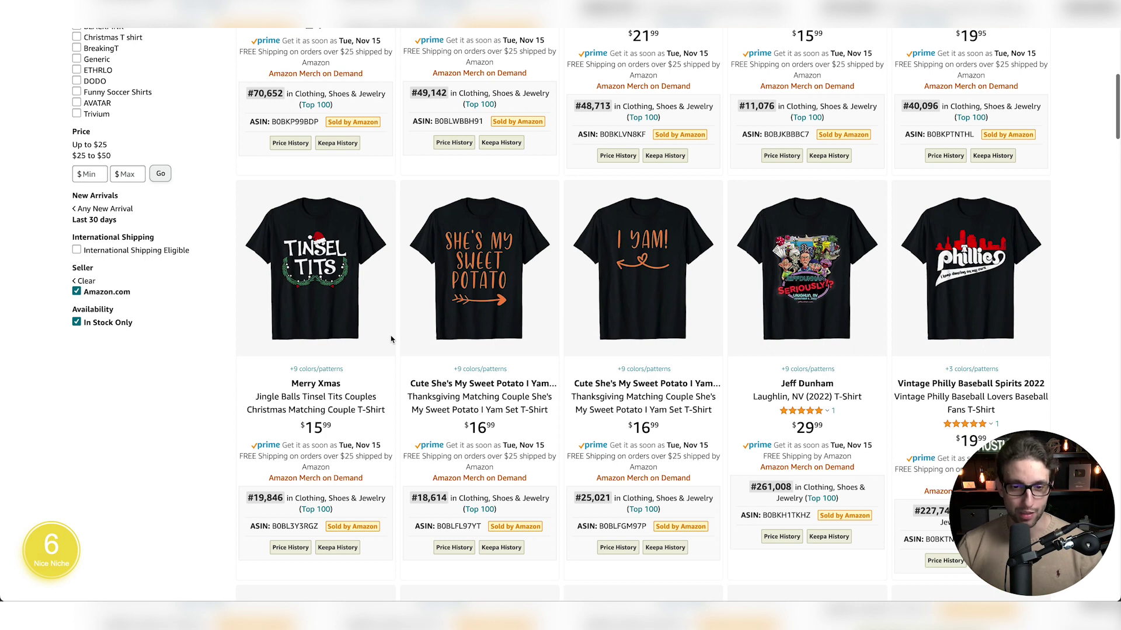
scroll(391, 339, "down", 7)
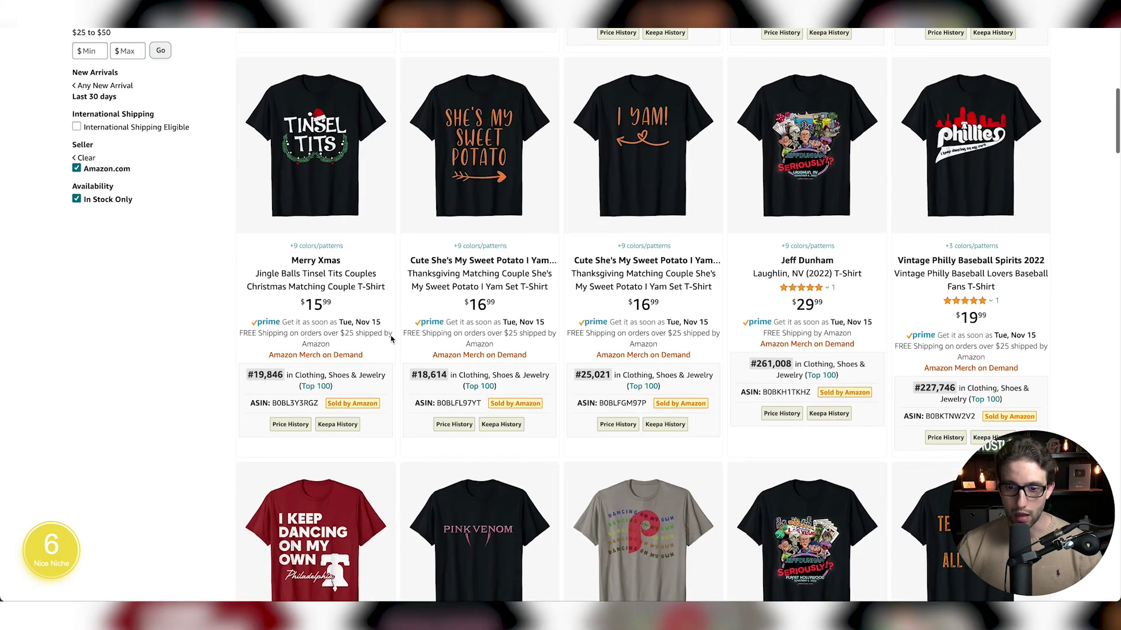
scroll(391, 339, "down", 6)
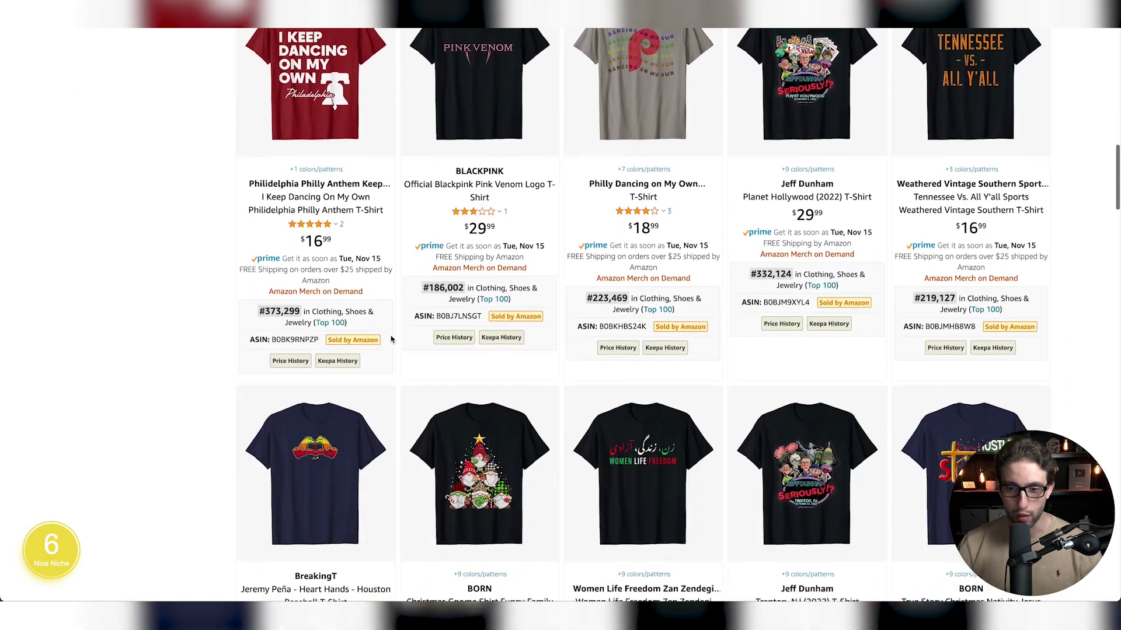
scroll(391, 339, "down", 7)
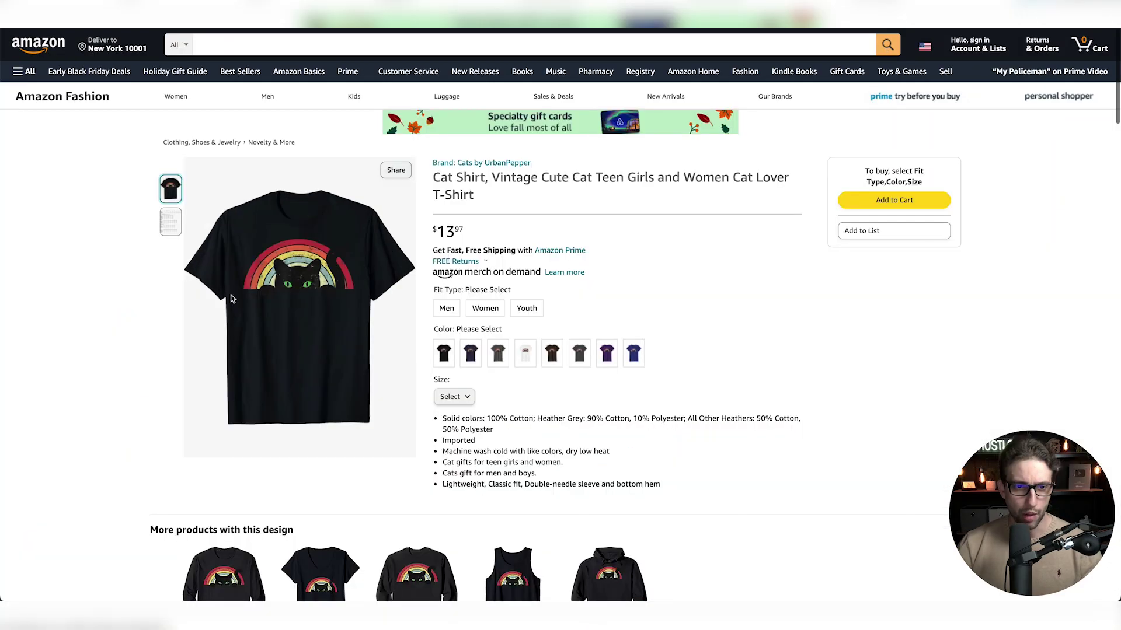
Capture the rainbow cat graphic from the T-shirt picture and place it just right of the artboard in Illustrator
key("super+shift+4")
left_click_drag(236, 232, 358, 308)
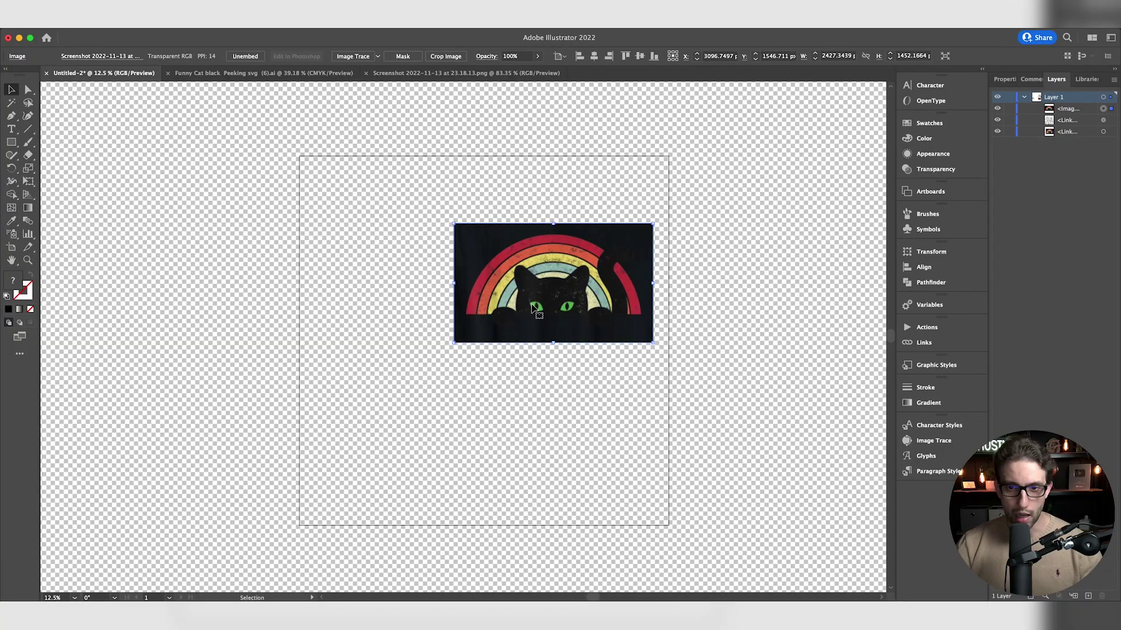
left_click_drag(576, 296, 759, 318)
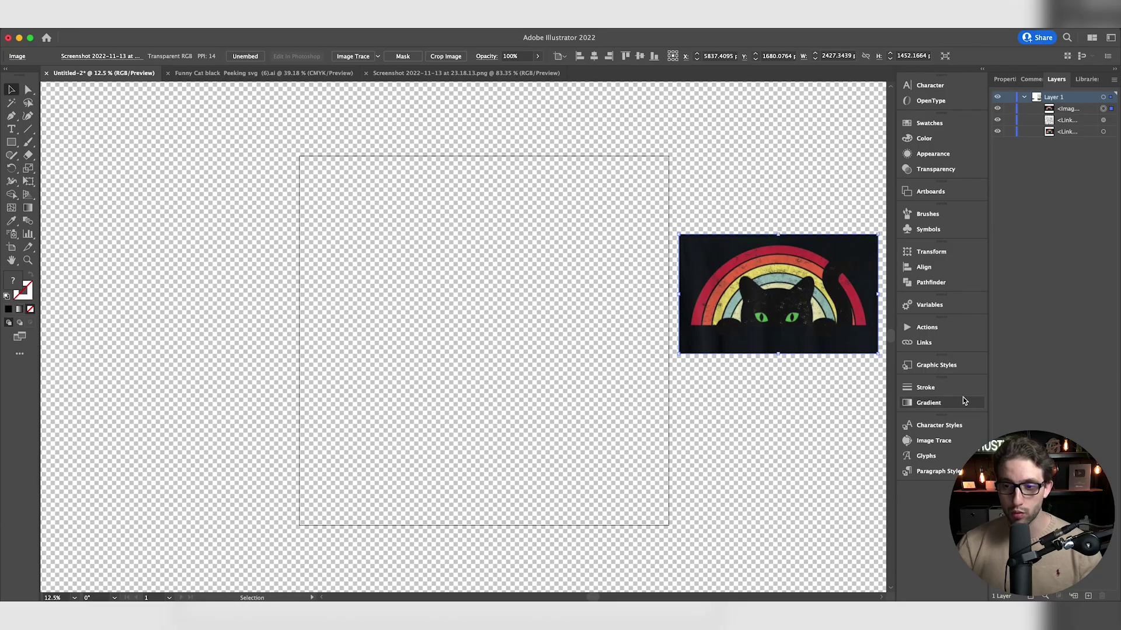
Image trace the cat screenshot with the Low Fidelity Photo preset
left_click(934, 441)
left_click(801, 457)
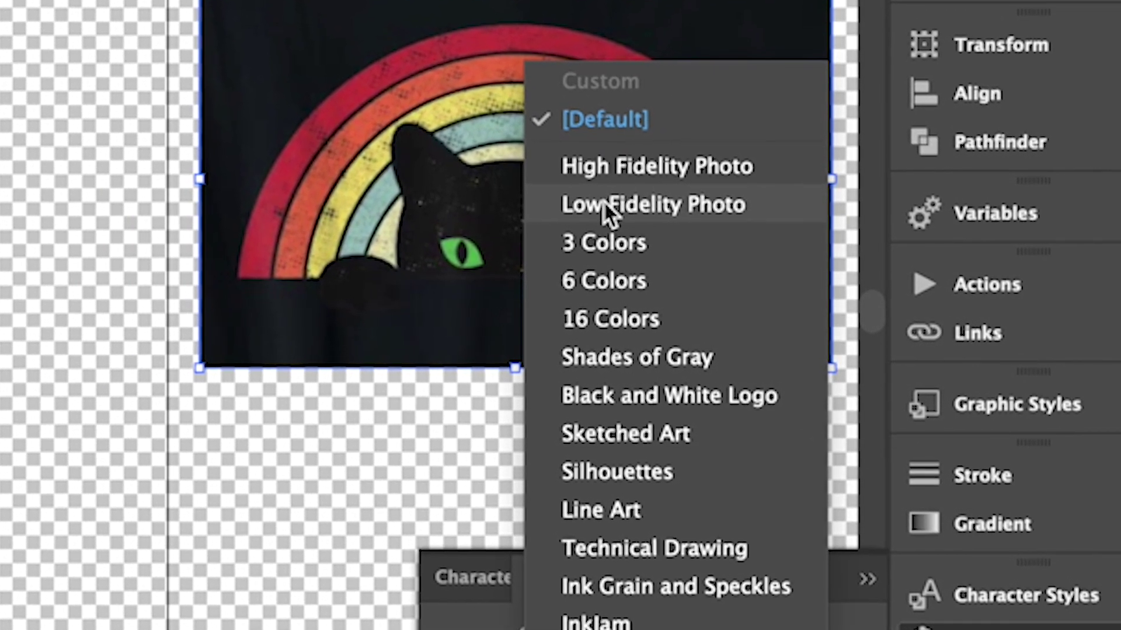
left_click(603, 200)
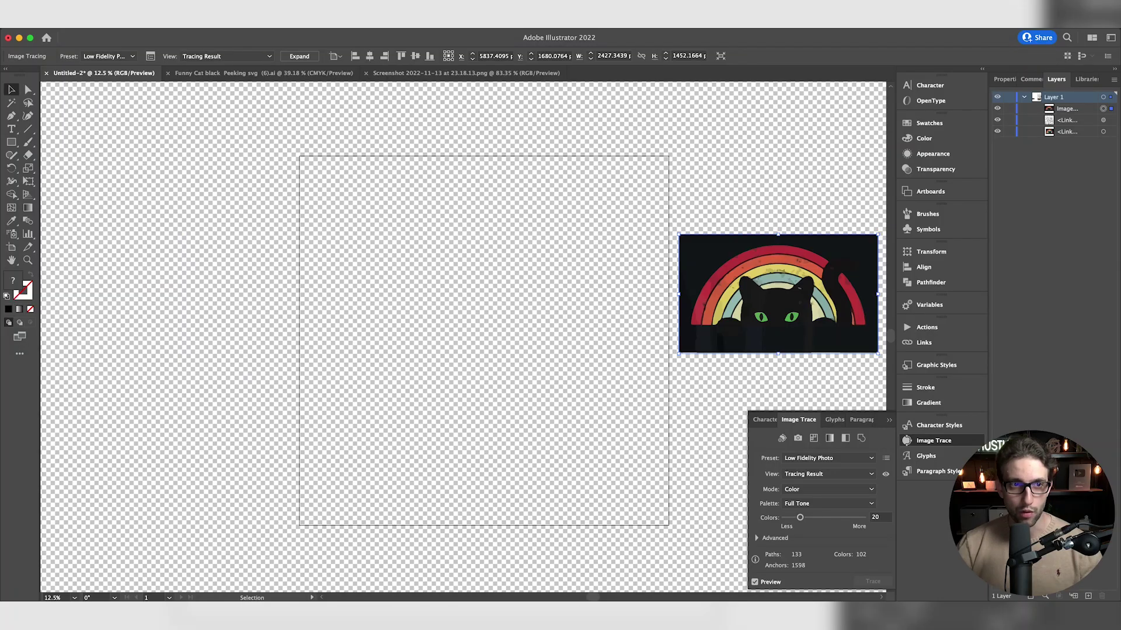
Expand the traced cat image with Object and Fill enabled, and deselect it
left_click(128, 14)
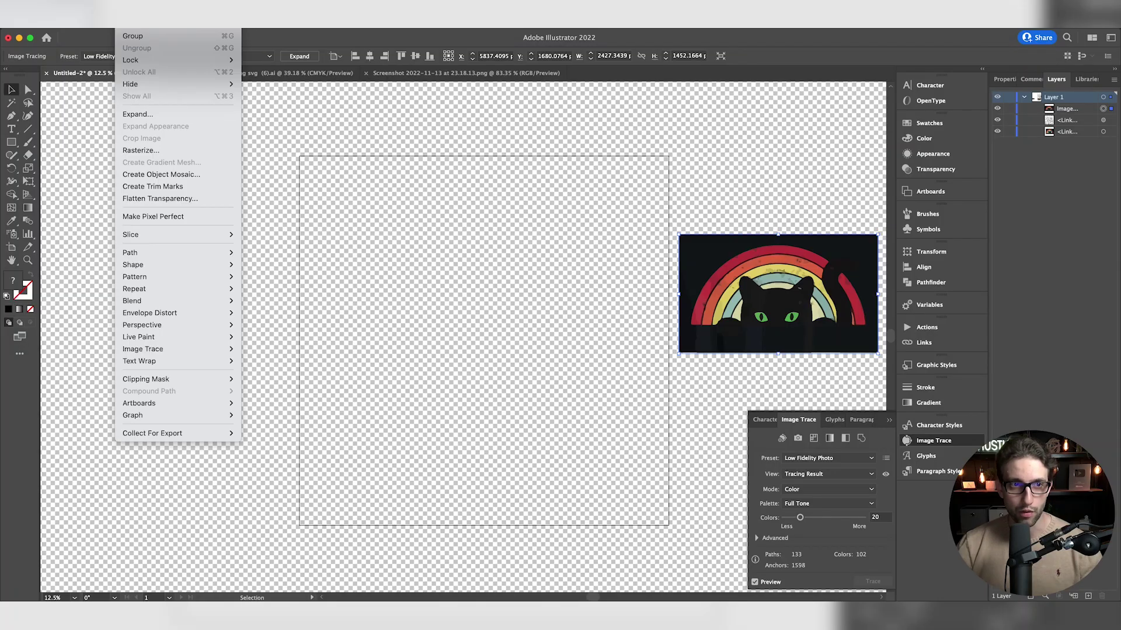
left_click(132, 115)
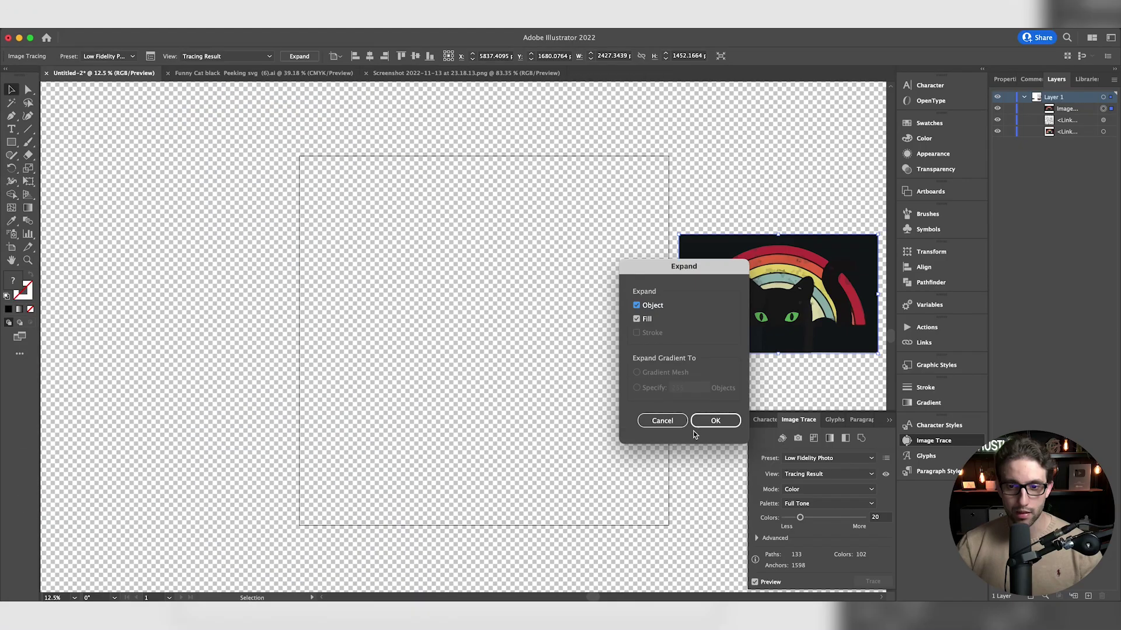
left_click(714, 421)
left_click(710, 426)
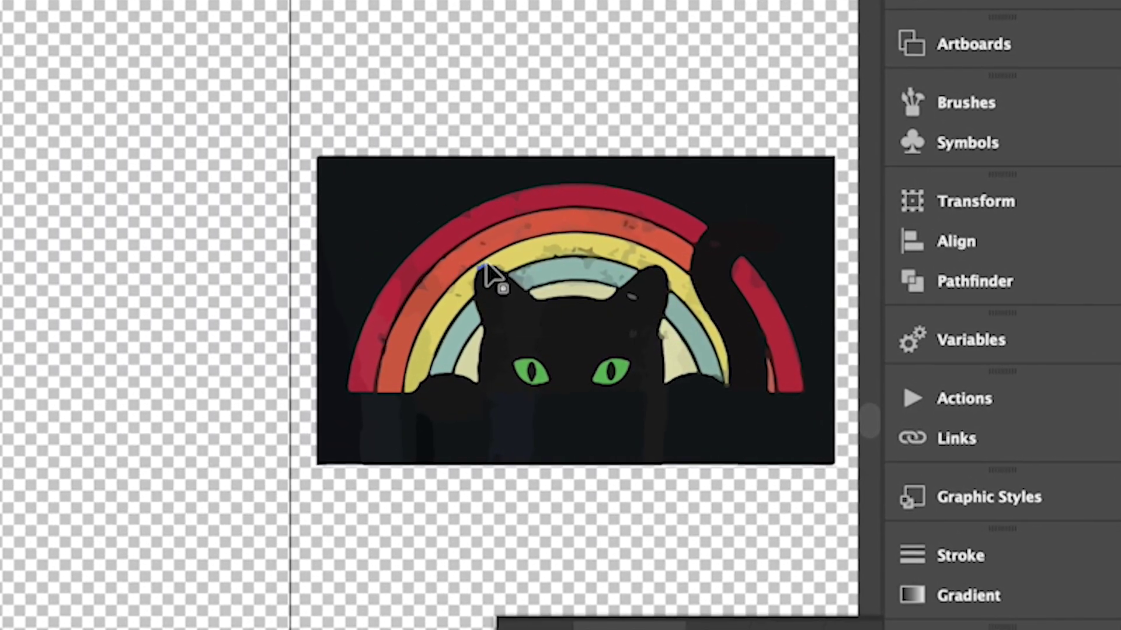
left_click(853, 334)
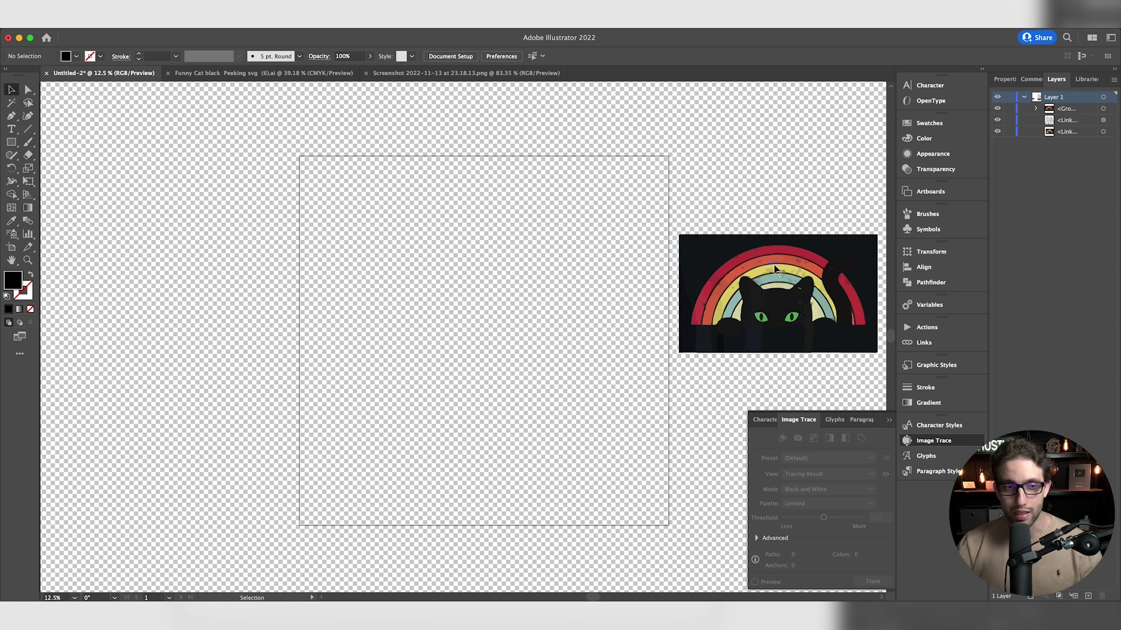
Draw a thin black rectangle about 3701 px wide and 164 px high across the upper part of the artboard
left_click(11, 145)
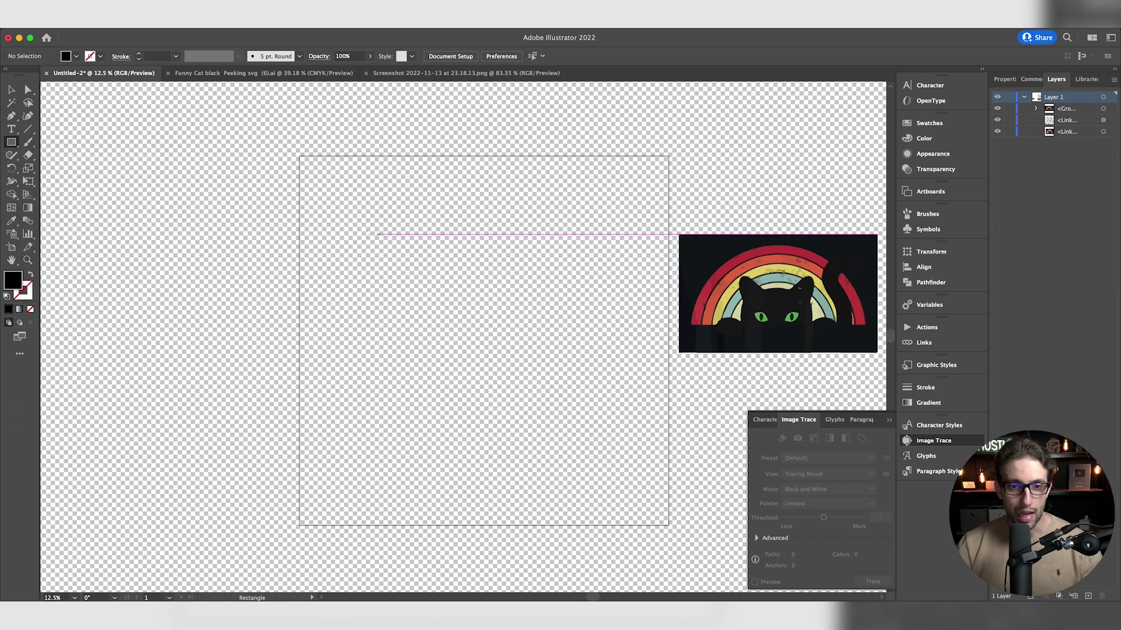
left_click_drag(367, 246, 642, 249)
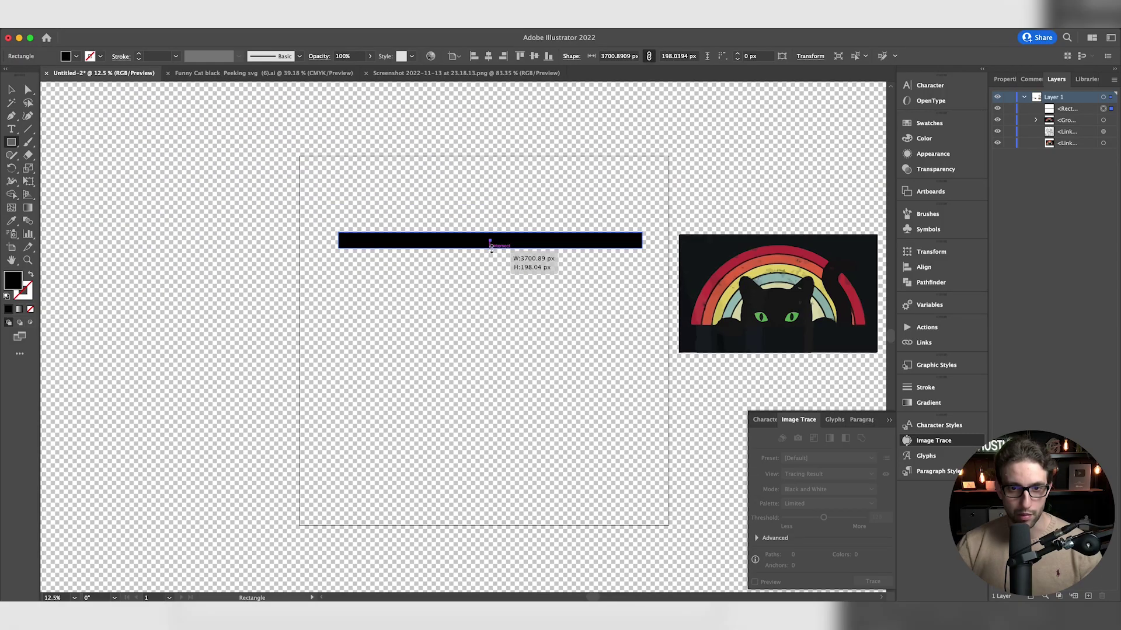
left_click_drag(491, 244, 491, 244)
Duplicate the black bar downward at equal spacing to build a stack of five bars
key("v")
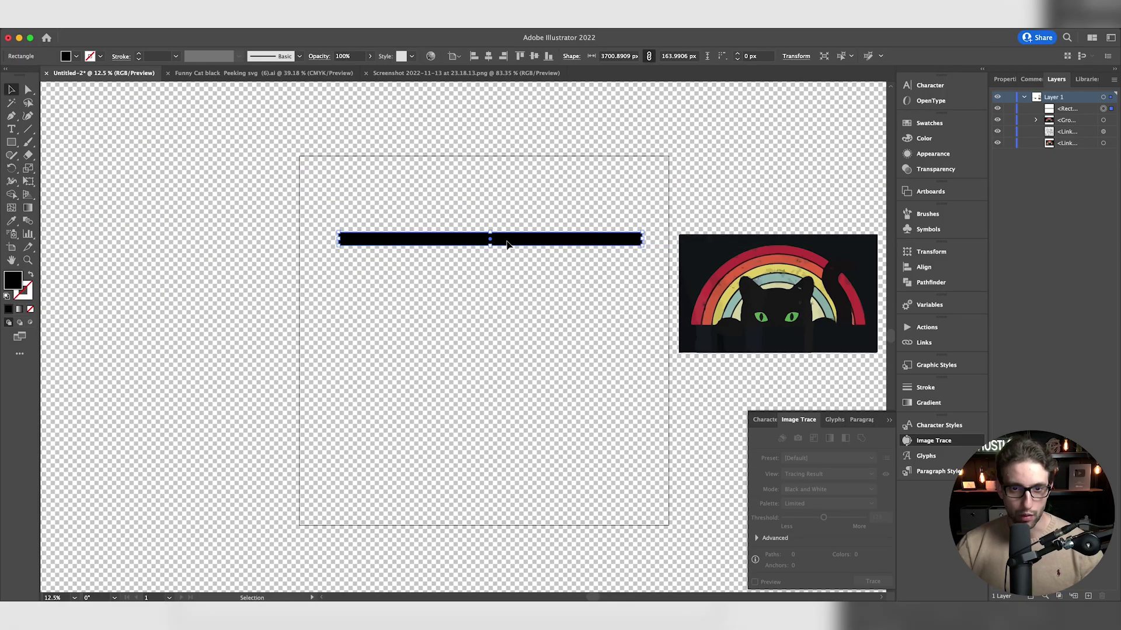
left_click_drag(506, 244, 506, 258)
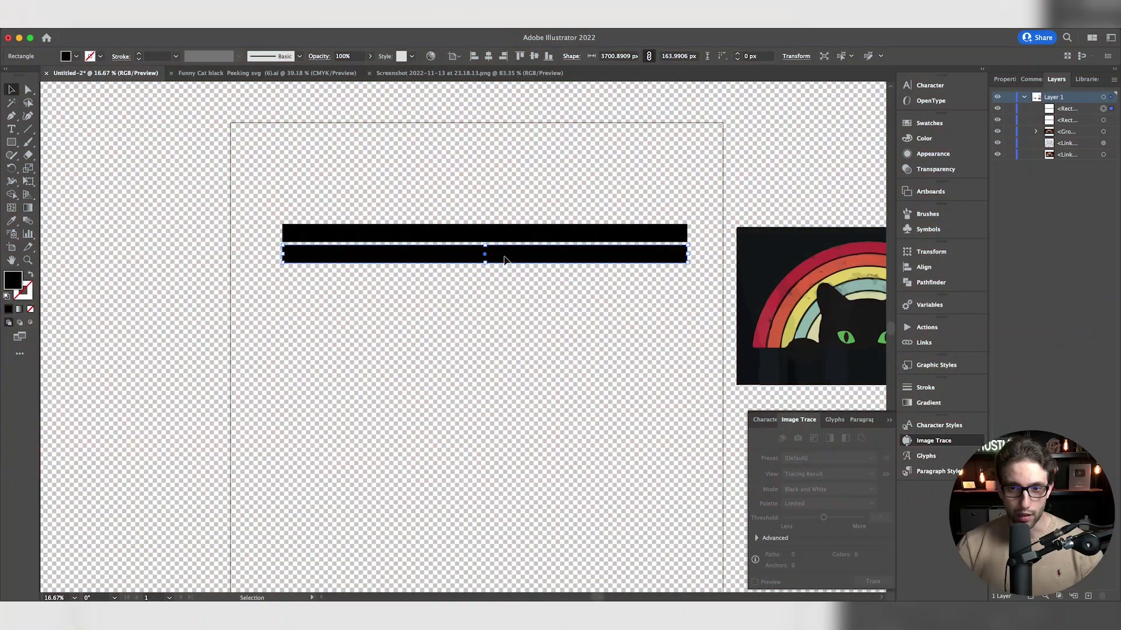
left_click_drag(505, 266, 533, 301)
key("ctrl+d")
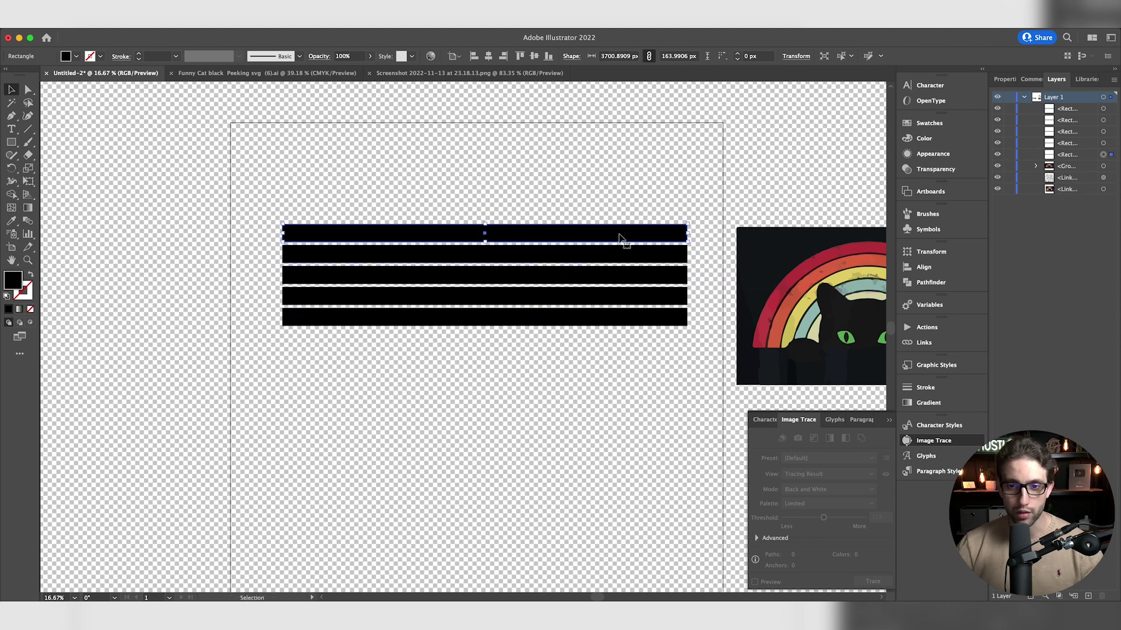
Fill the top bar with the red and the second bar with the orange sampled from the traced rainbow
key("i")
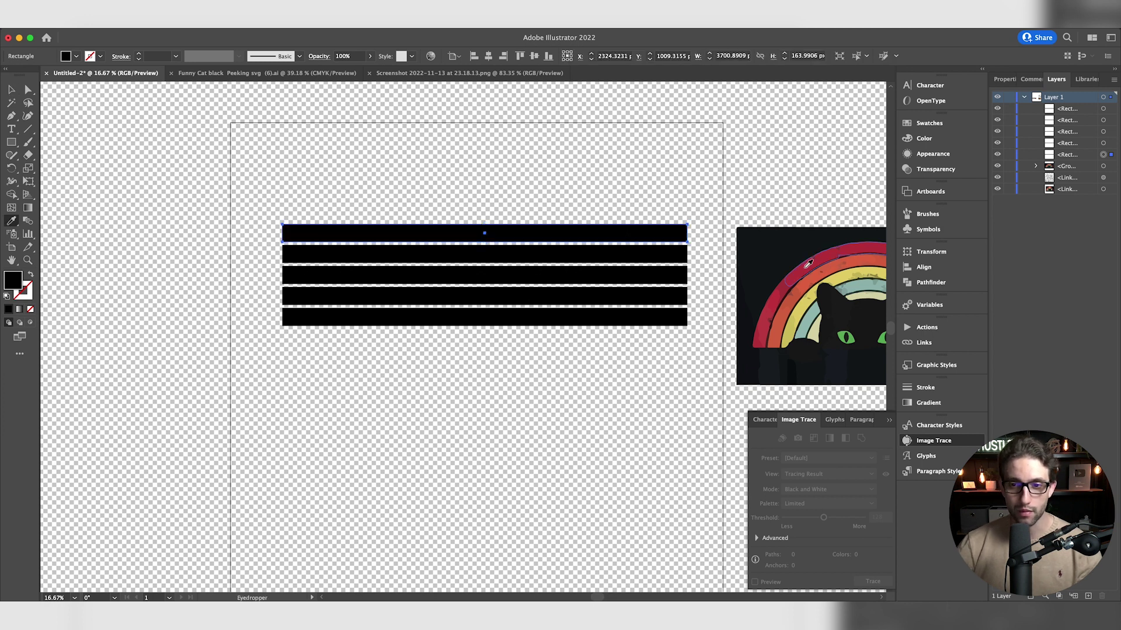
left_click(805, 272)
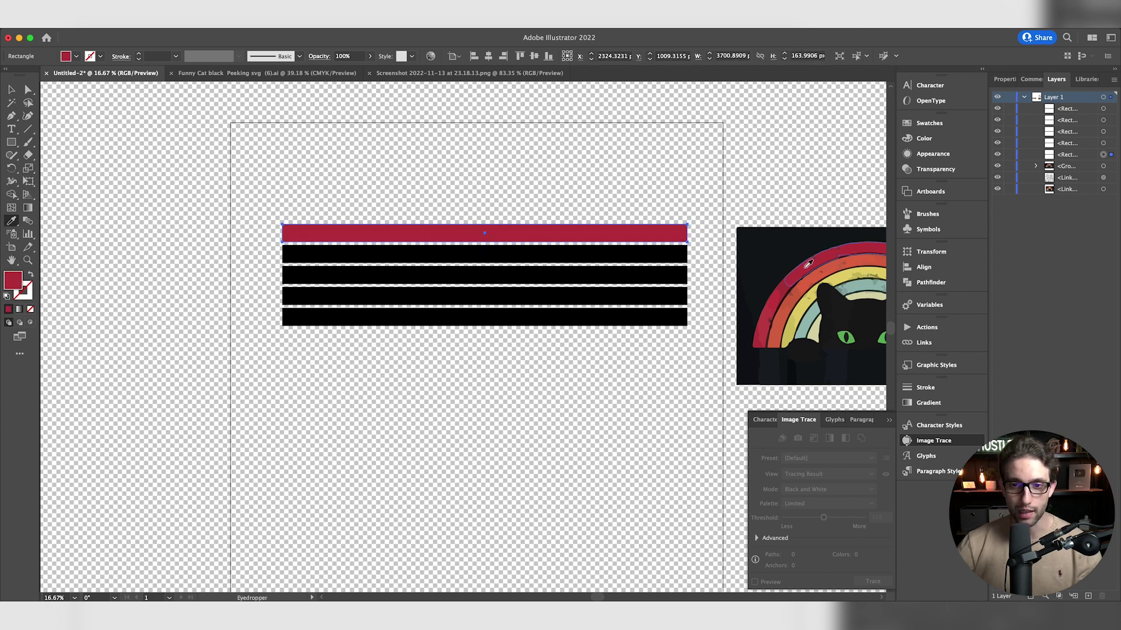
left_click(631, 256)
key("i")
left_click(815, 278)
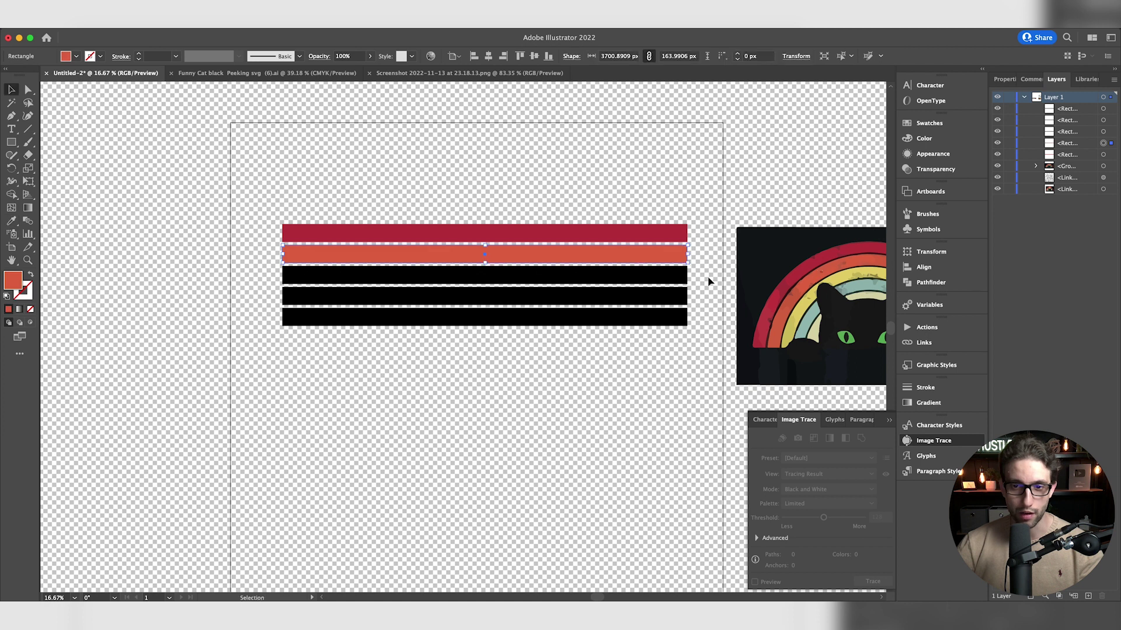
Fill the third, fourth and fifth bars with the yellow, teal and cream sampled from the traced rainbow
left_click(670, 279)
key("i")
left_click(786, 310)
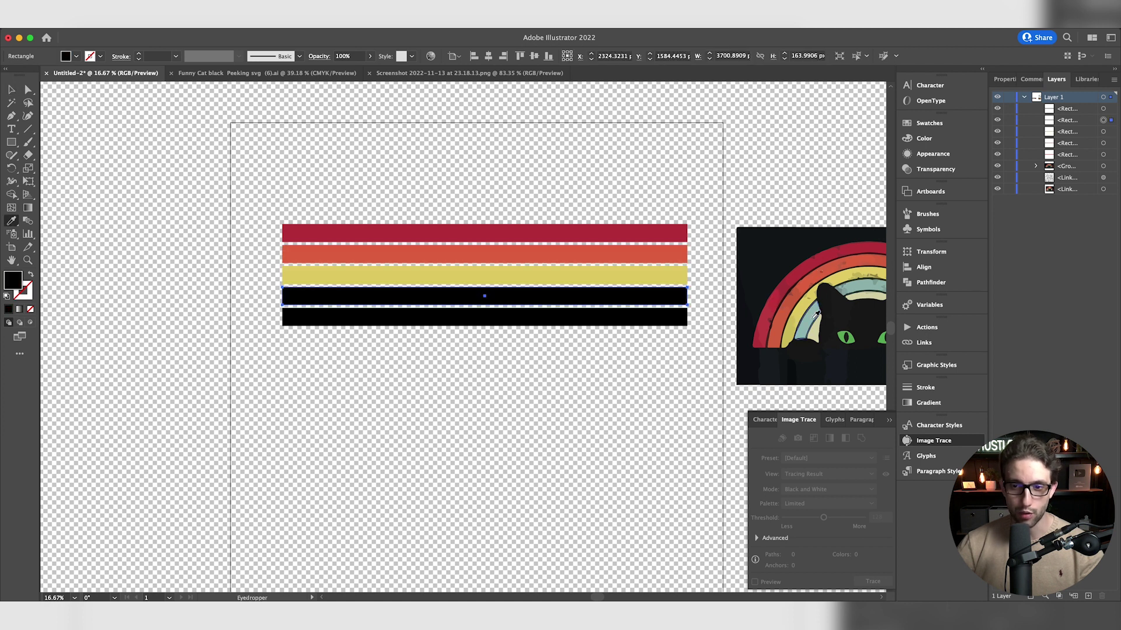
left_click(814, 315)
key("super+alt+bracketright")
left_click(817, 330)
key("v")
left_click(588, 355)
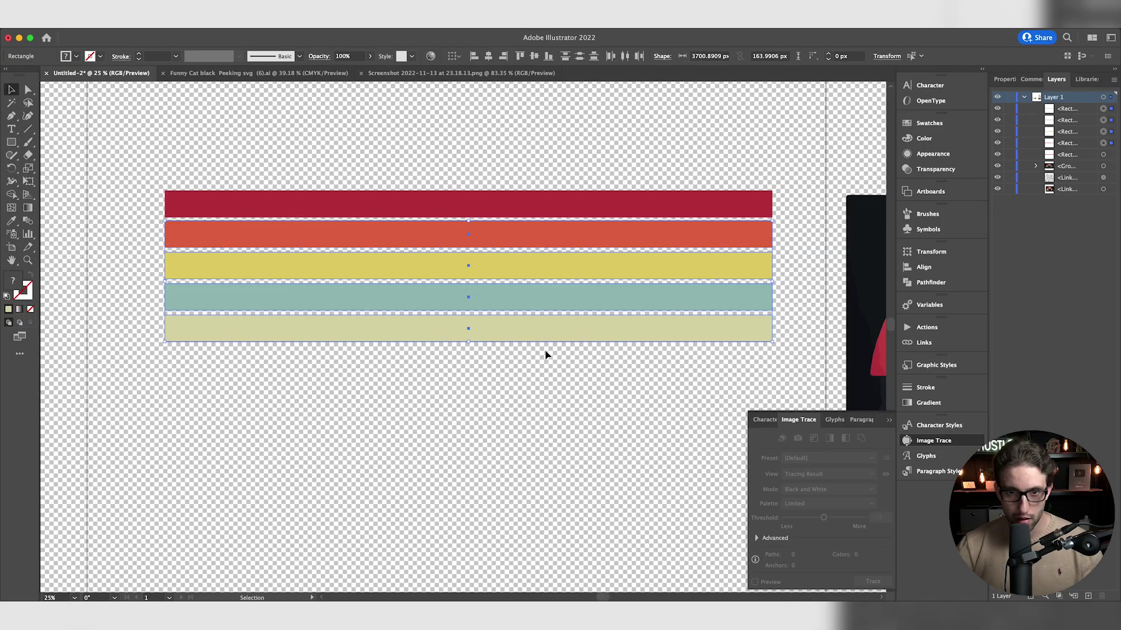
Nudge the lower coloured bars upward to tighten the gaps between the five stripes
left_click(546, 243, "shift")
key("shift+Up")
left_click(558, 331)
key("shift+Up")
left_click(567, 360)
scroll(567, 360, "down", 2)
scroll(567, 360, "right", 1)
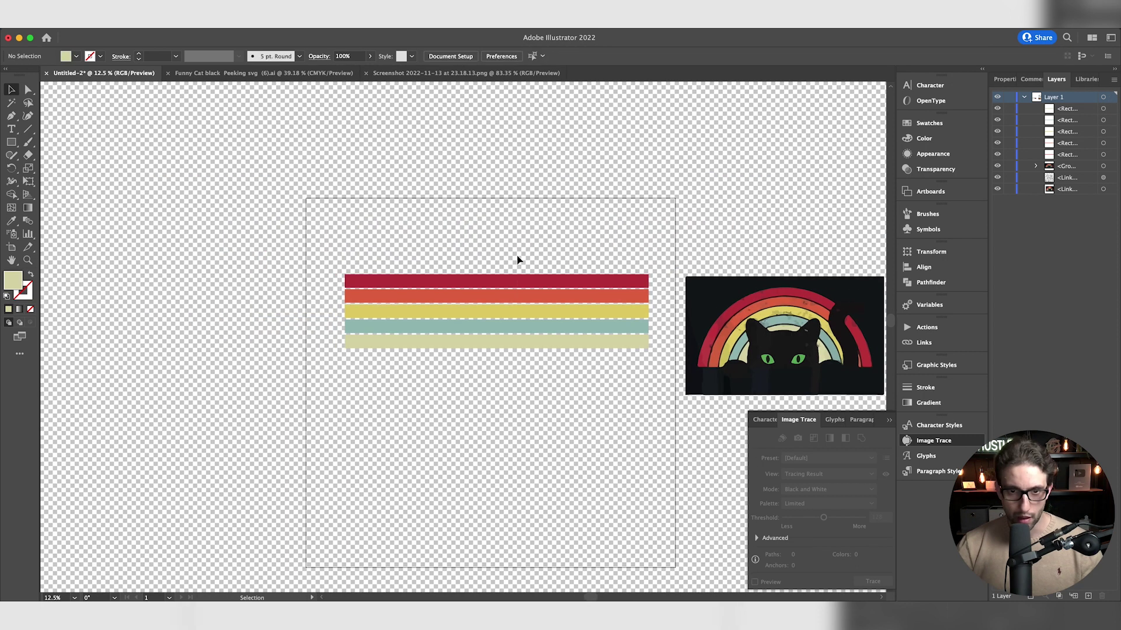
Group the five stripes and apply an Arc warp with a horizontal bend of 100%
left_click_drag(517, 259, 528, 372)
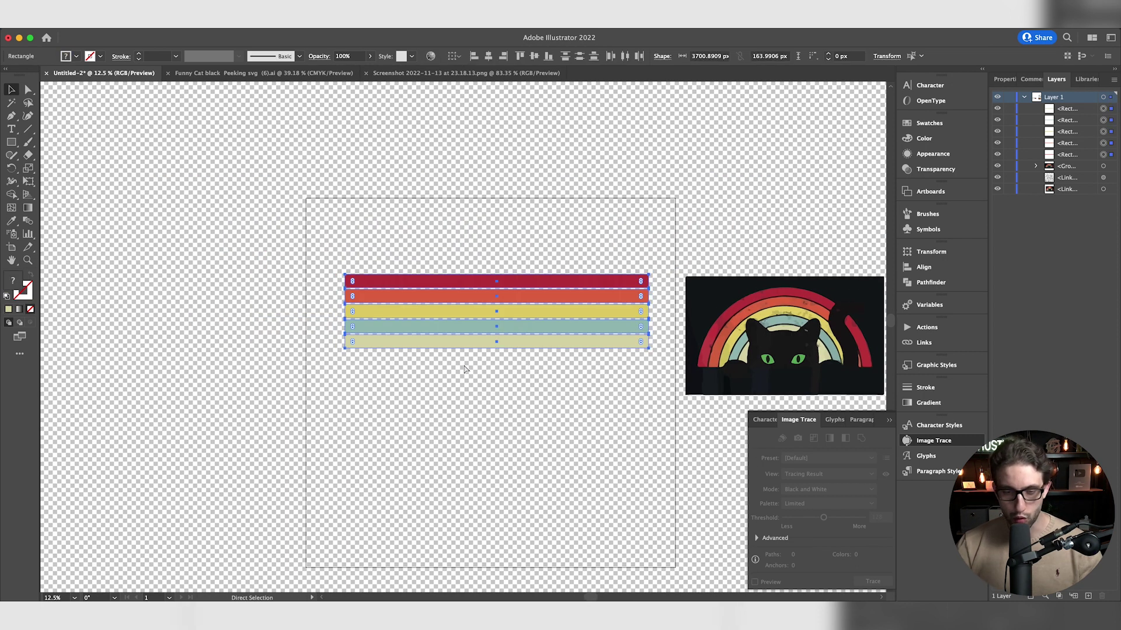
key("cmd+g")
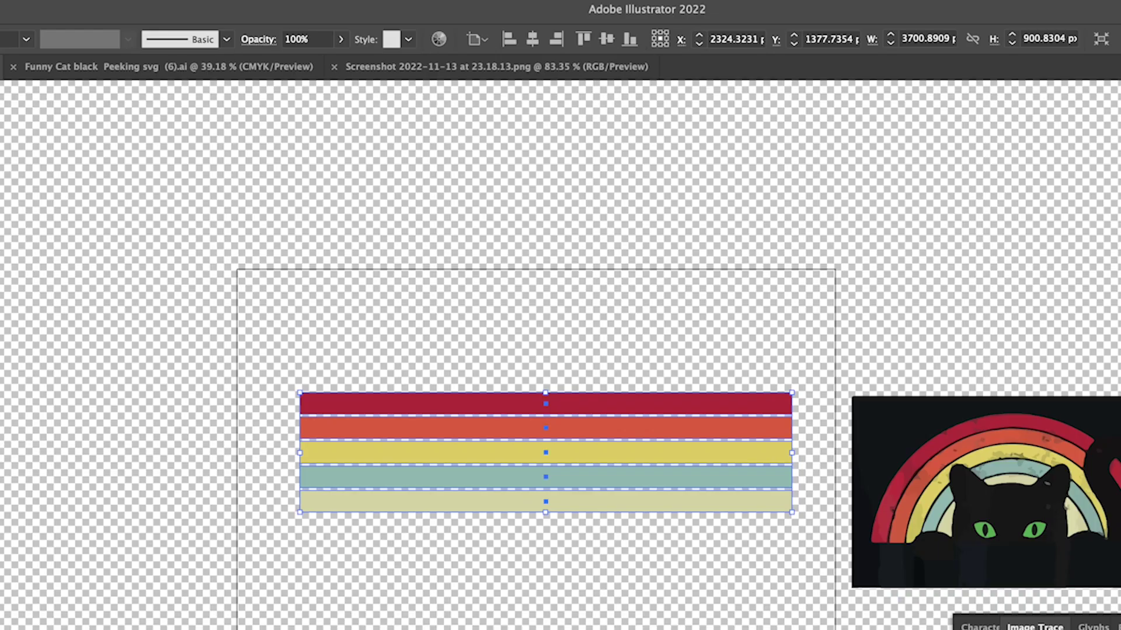
left_click(223, 17)
mouse_move(187, 213)
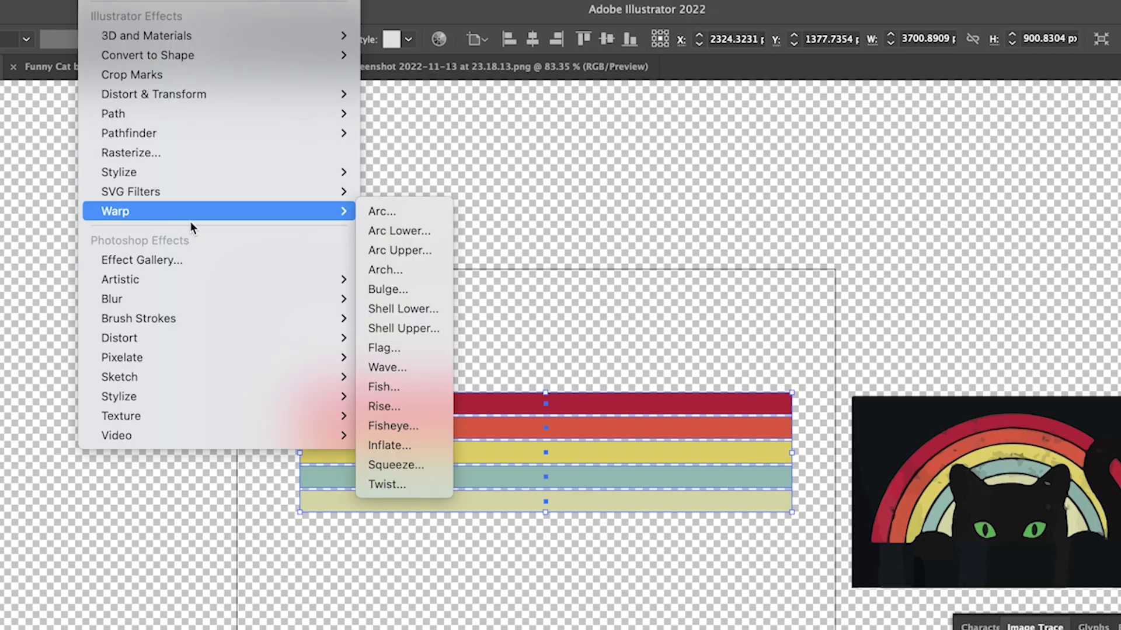
left_click(387, 211)
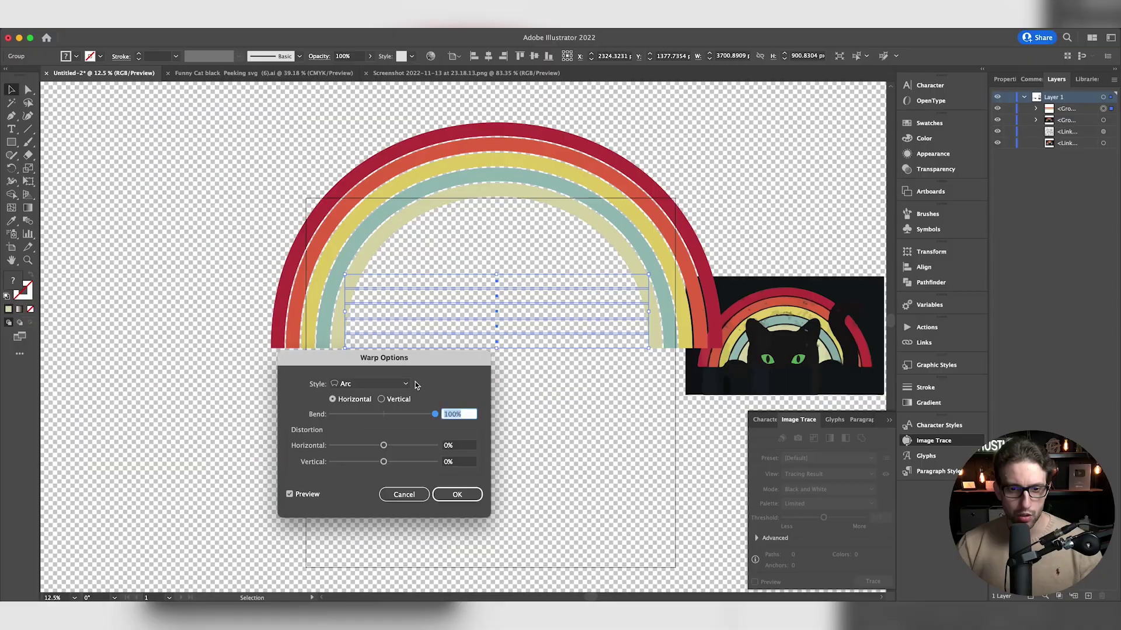
left_click(458, 495)
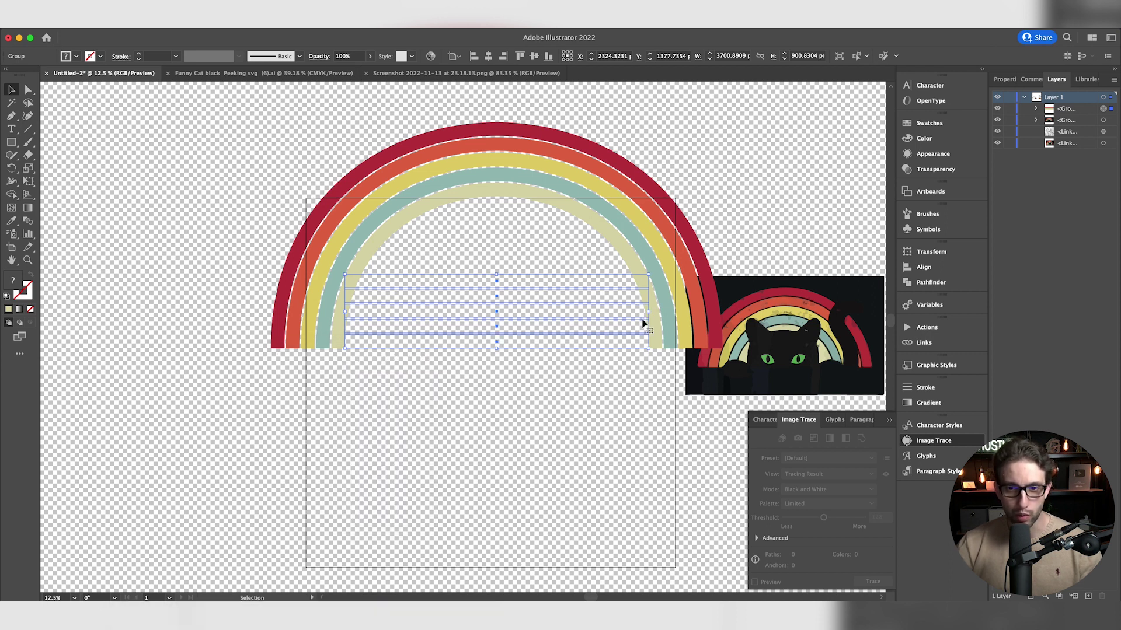
Resize the warped stripe group to about 1409 by 1453 px and position it so the rainbow spans the artboard's upper half
left_click_drag(648, 312, 417, 331)
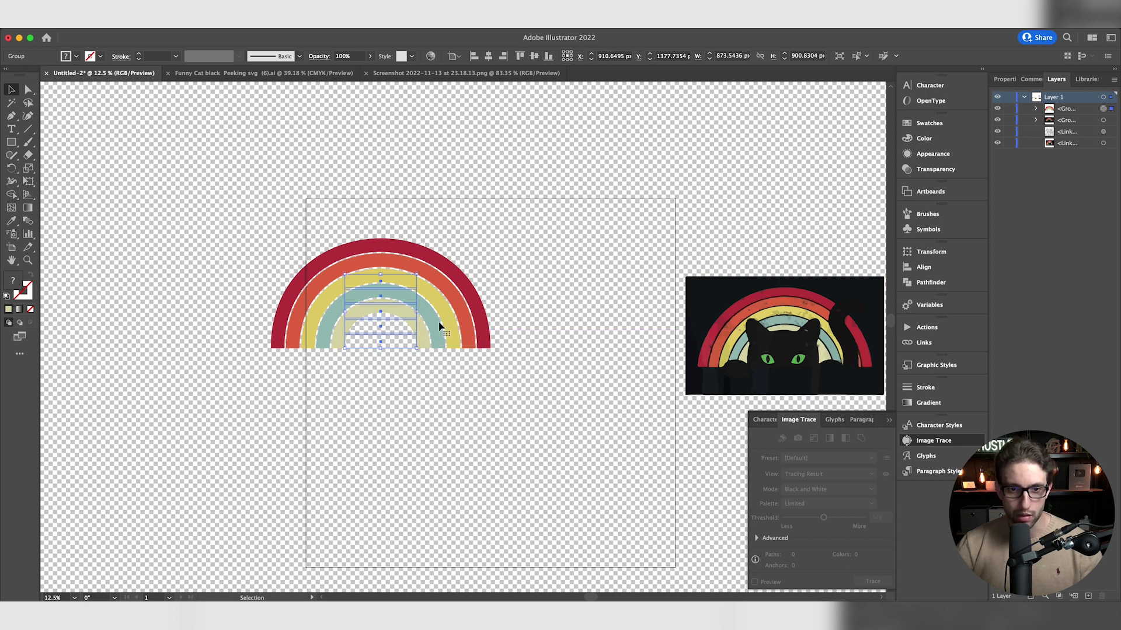
left_click_drag(432, 334, 509, 335)
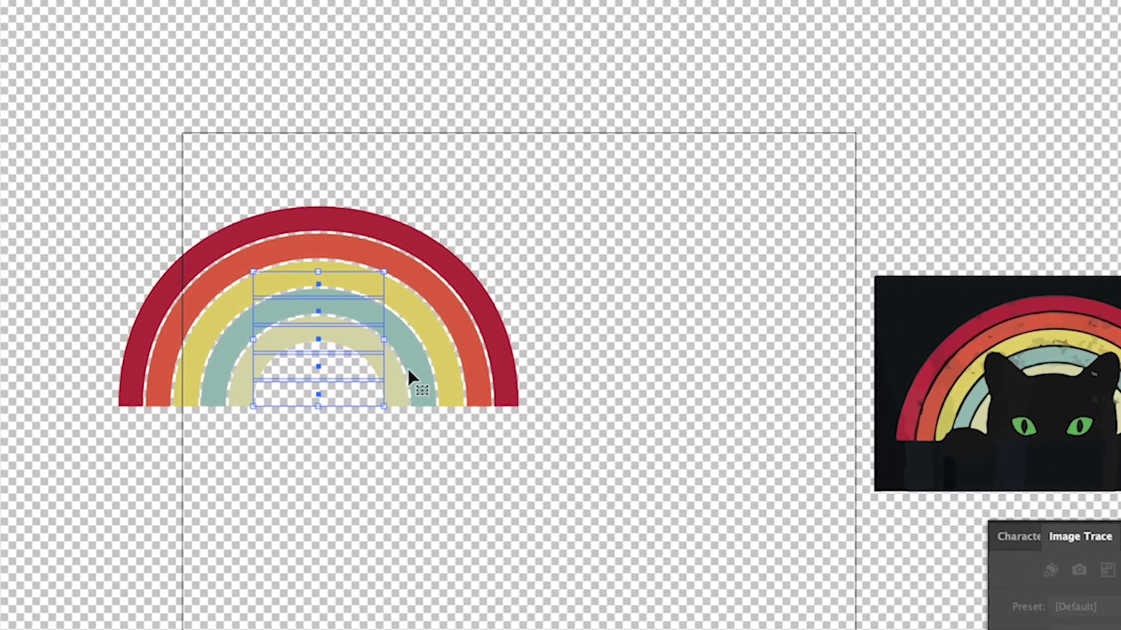
left_click_drag(551, 383, 525, 434)
left_click_drag(505, 362, 576, 390)
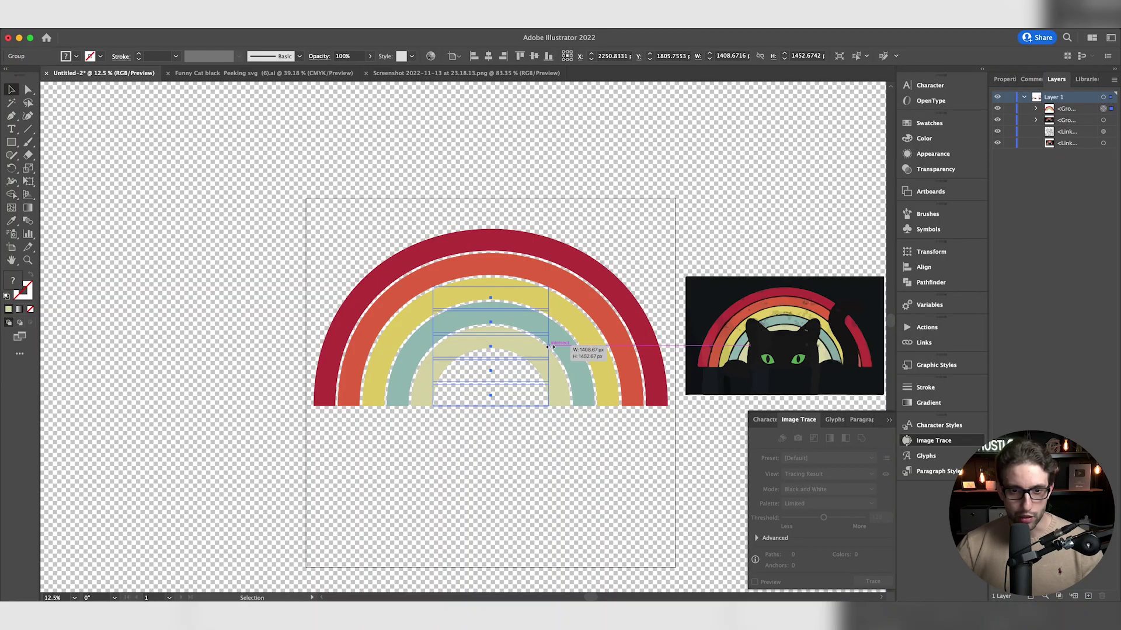
Try to widen the warped rainbow group horizontally, undo the stretch and deselect it
mouse_move(551, 347)
left_mouse_down()
mouse_move(485, 350)
mouse_move(549, 348)
left_mouse_up()
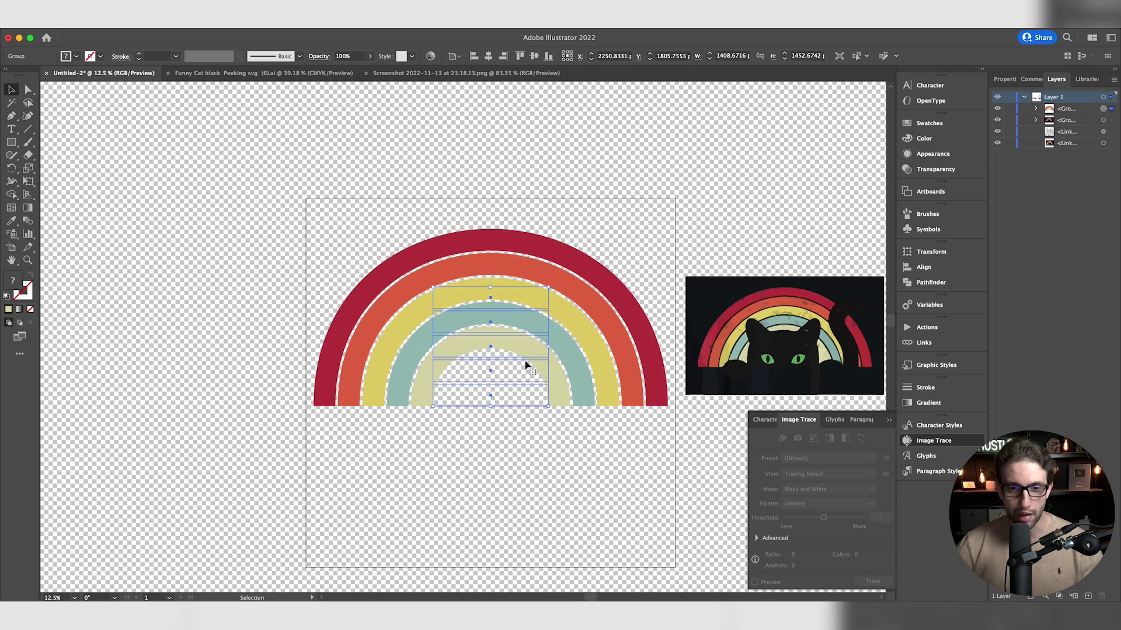
left_click_drag(549, 347, 625, 349)
key("ctrl+z")
left_click(636, 489)
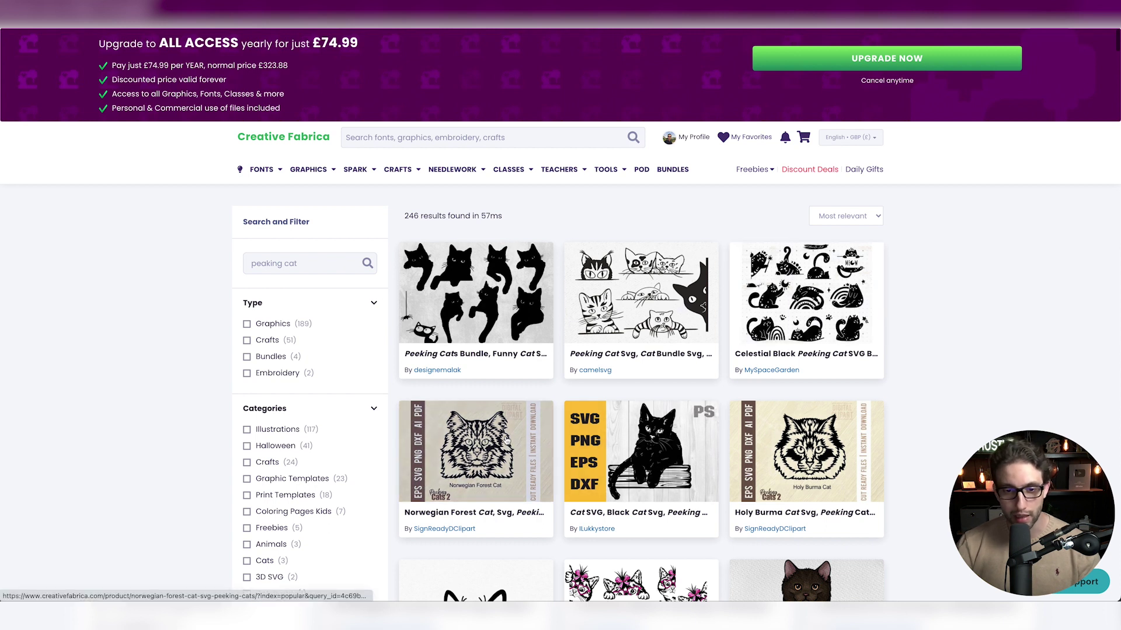
Copy the black cat from the Funny Cat black Peeking svg file and paste it into the Untitled-2 rainbow document
left_click(432, 295)
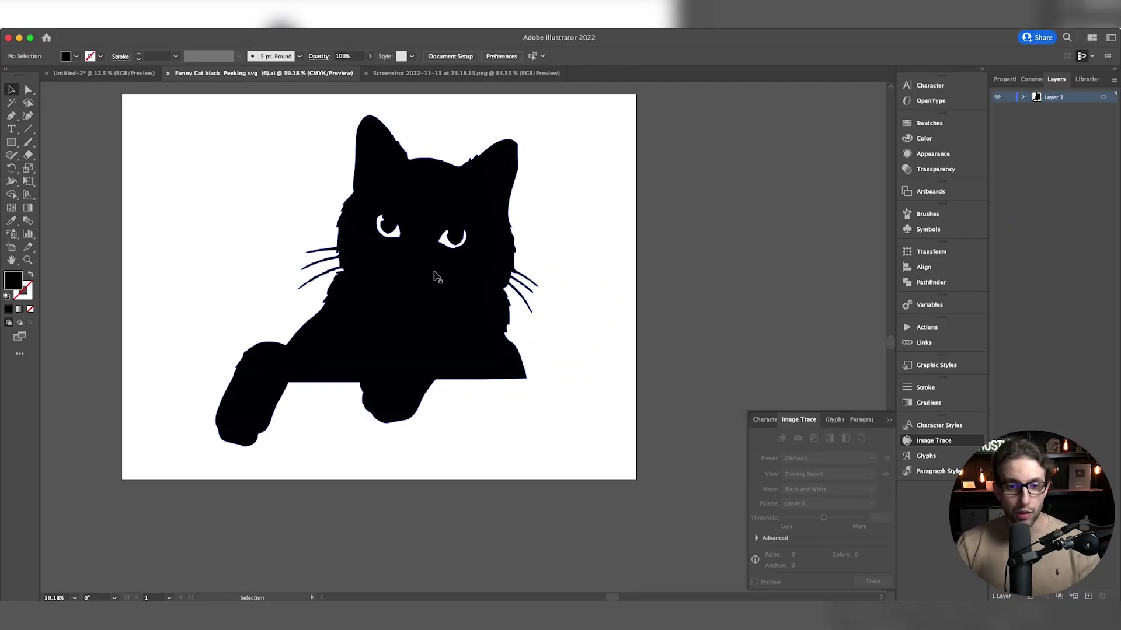
left_click(401, 283)
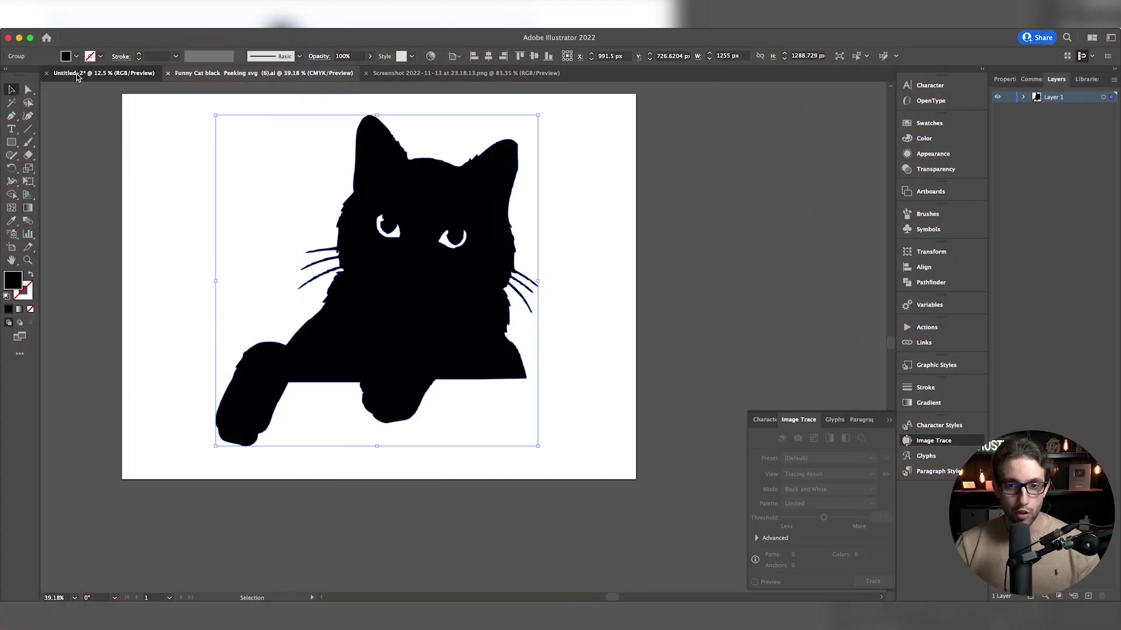
left_click(77, 75)
key("ctrl+v")
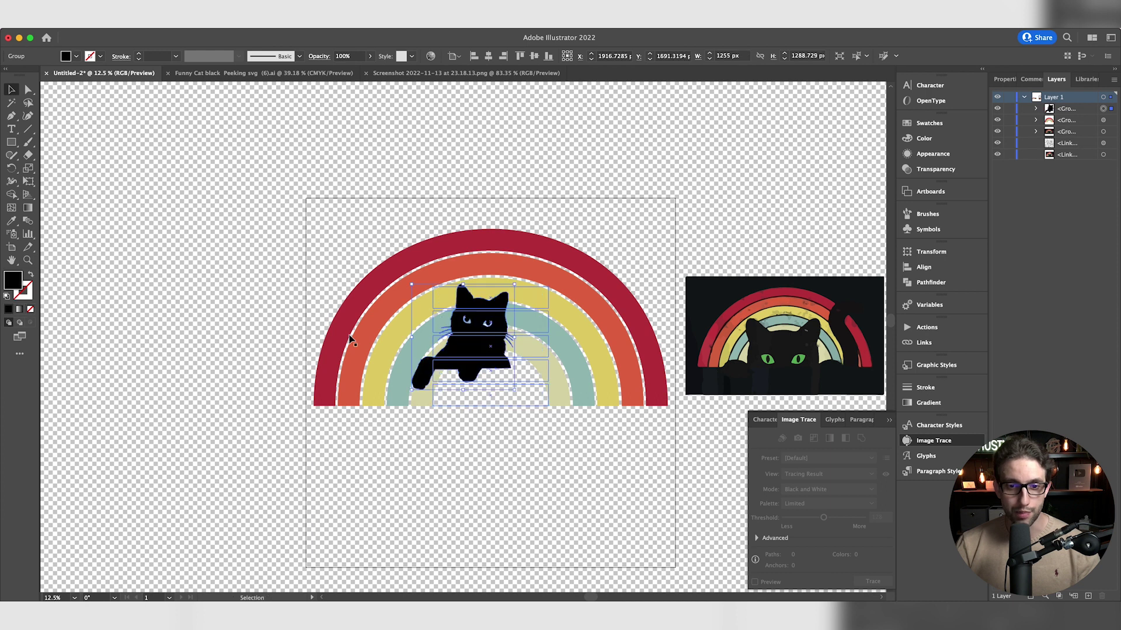
Enlarge the pasted cat to about 2396 by 2460 px and position it in front of the rainbow with its paws hanging below
left_click_drag(514, 389, 564, 447)
left_click_drag(488, 285, 490, 260)
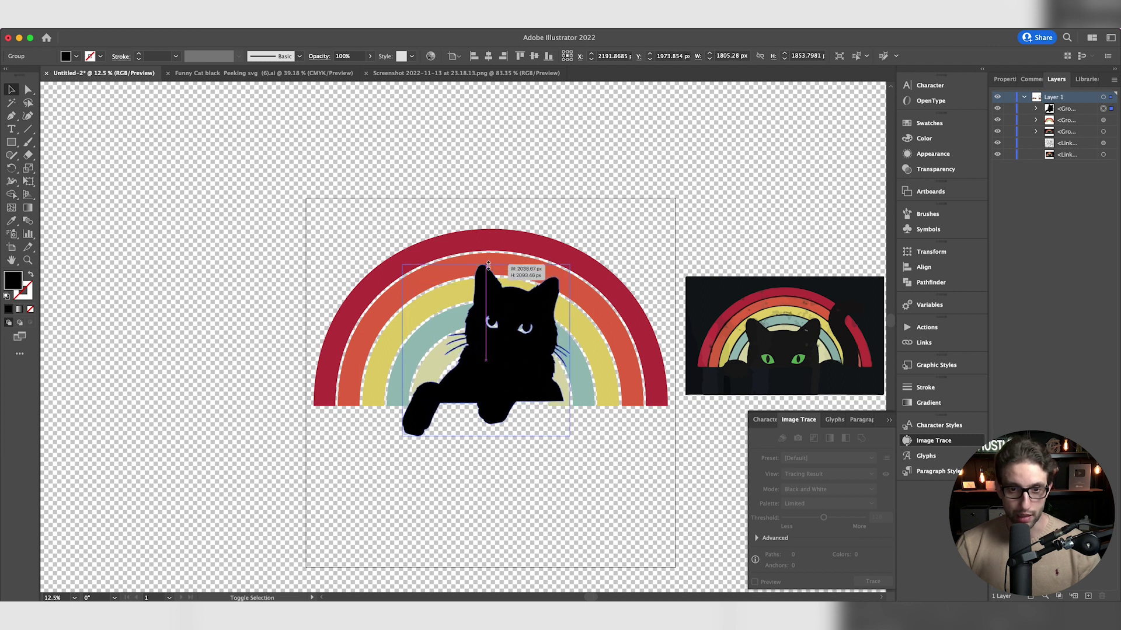
key("super+equal")
left_click_drag(458, 331, 455, 339)
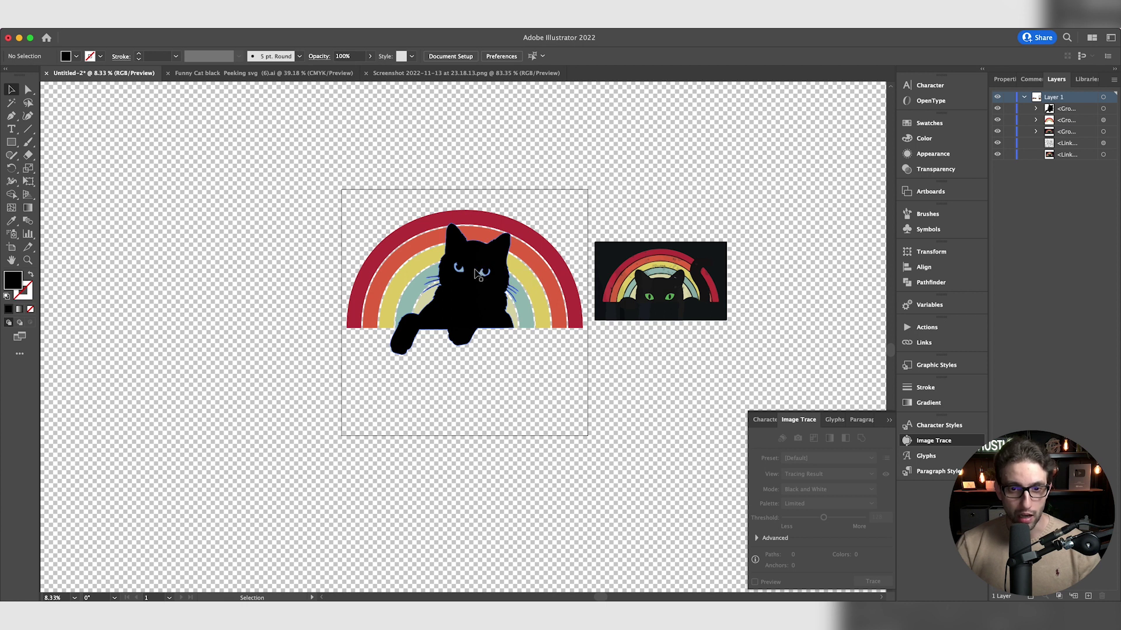
key("ctrl+v")
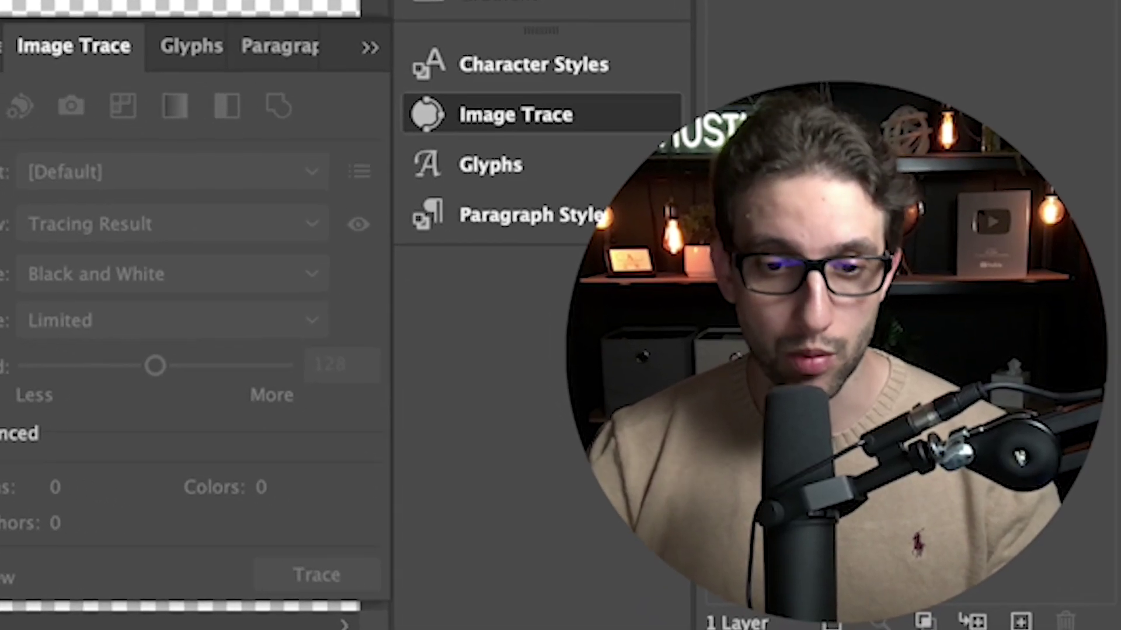
left_click(472, 418)
key("Delete")
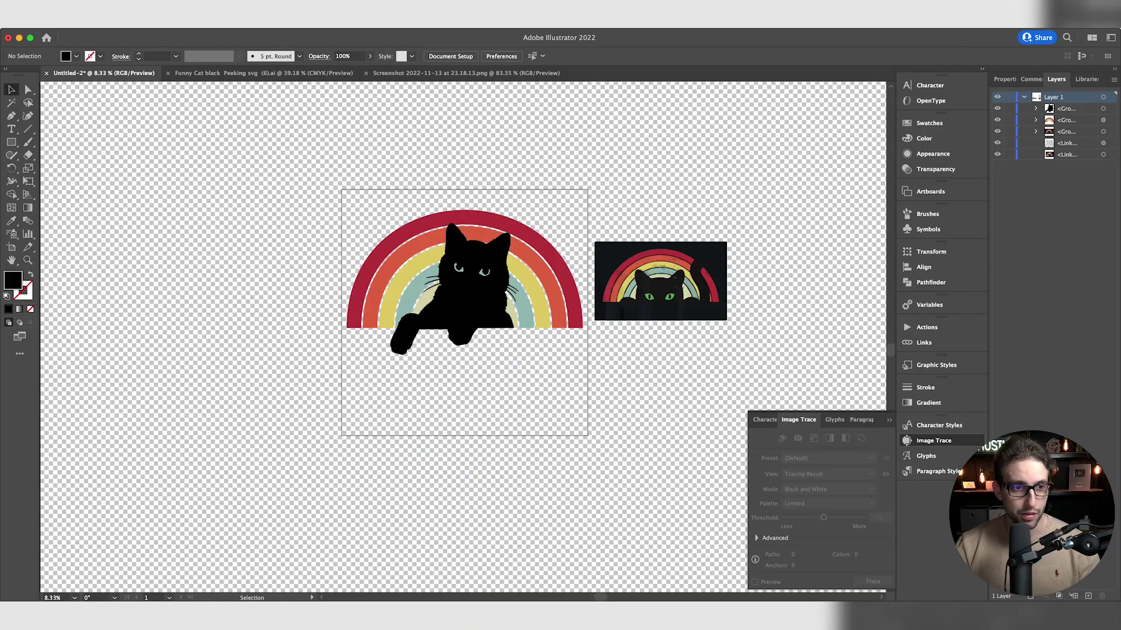
Draw a rectangle about 860 by 390 px over the cat's eyes and fill it with green sampled from the reference cat's eye
left_click(11, 143)
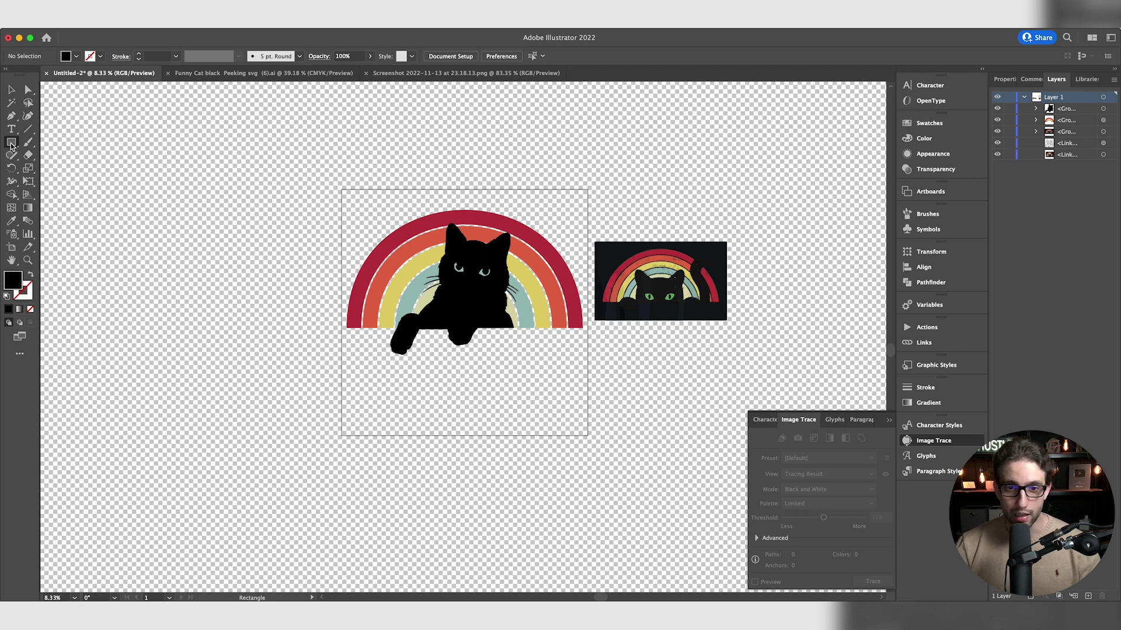
left_click_drag(449, 259, 496, 280)
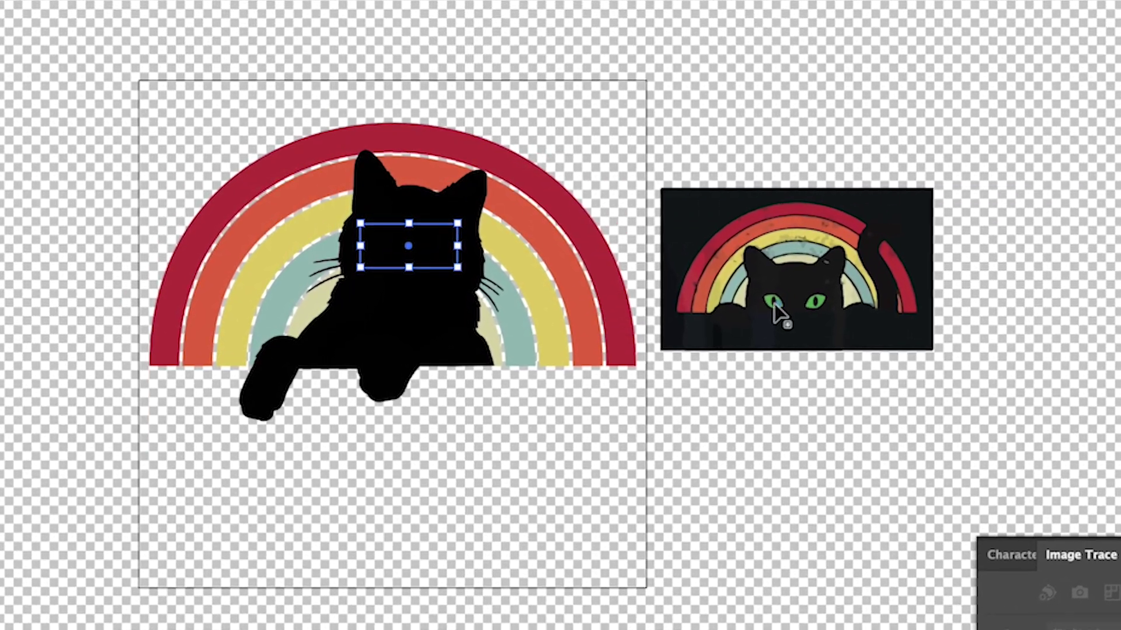
key("i")
left_click(776, 304)
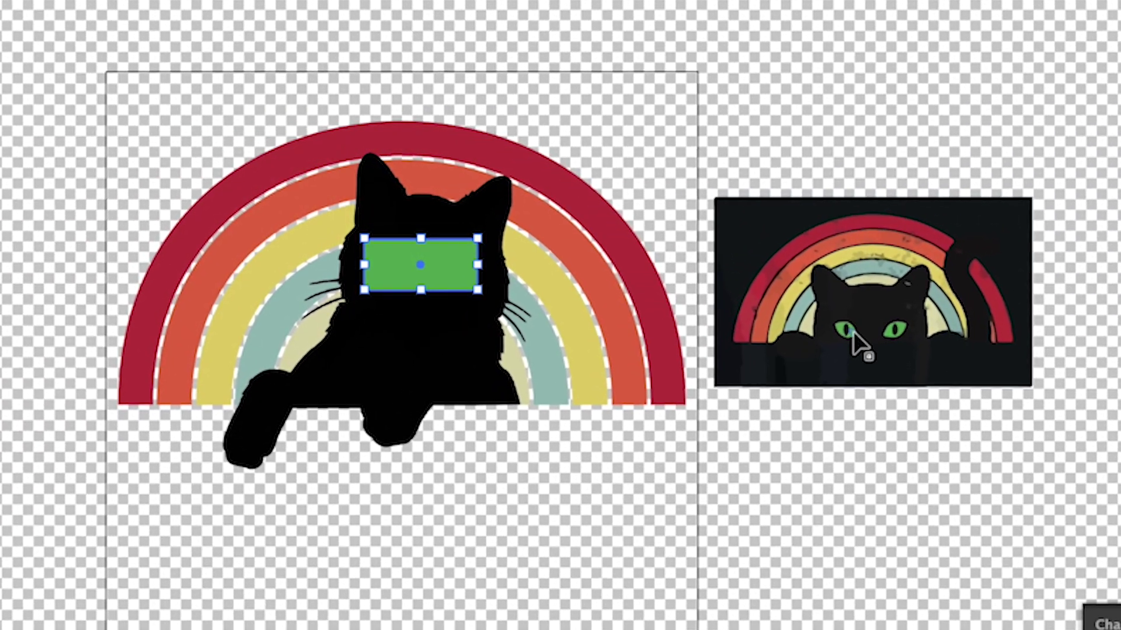
key("v")
left_click(602, 514)
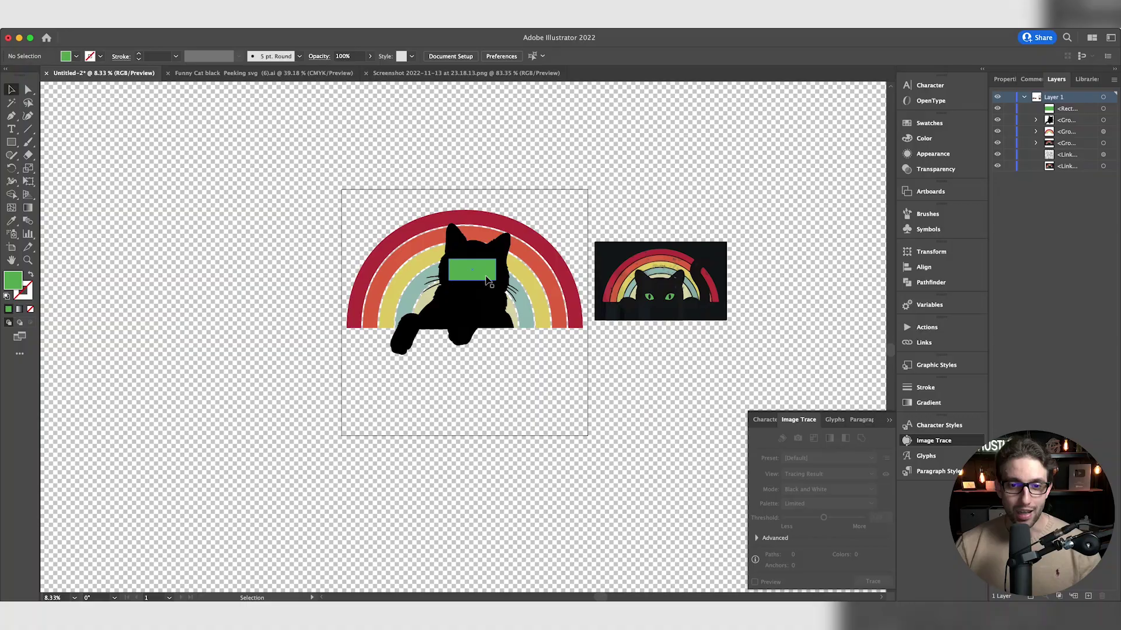
Move the green rectangle below the cat group in the layer order so it fills the eye cut-outs
left_click(488, 280)
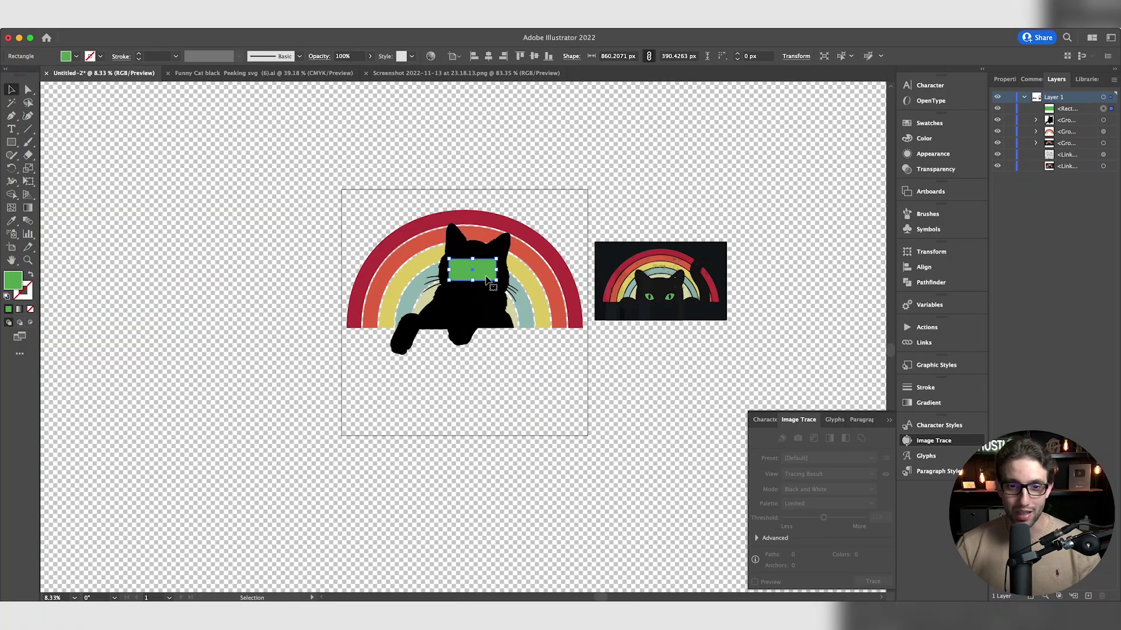
left_click(1063, 112)
left_click_drag(1062, 122, 1062, 125)
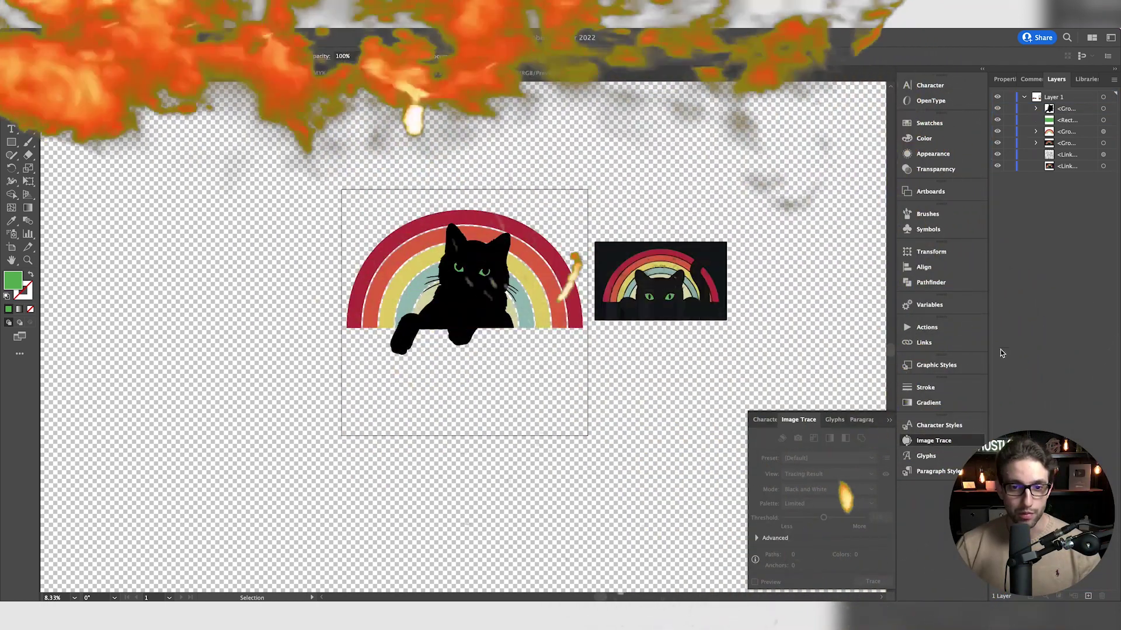
Copy the black cat group in front of the rainbow
key("super+equal")
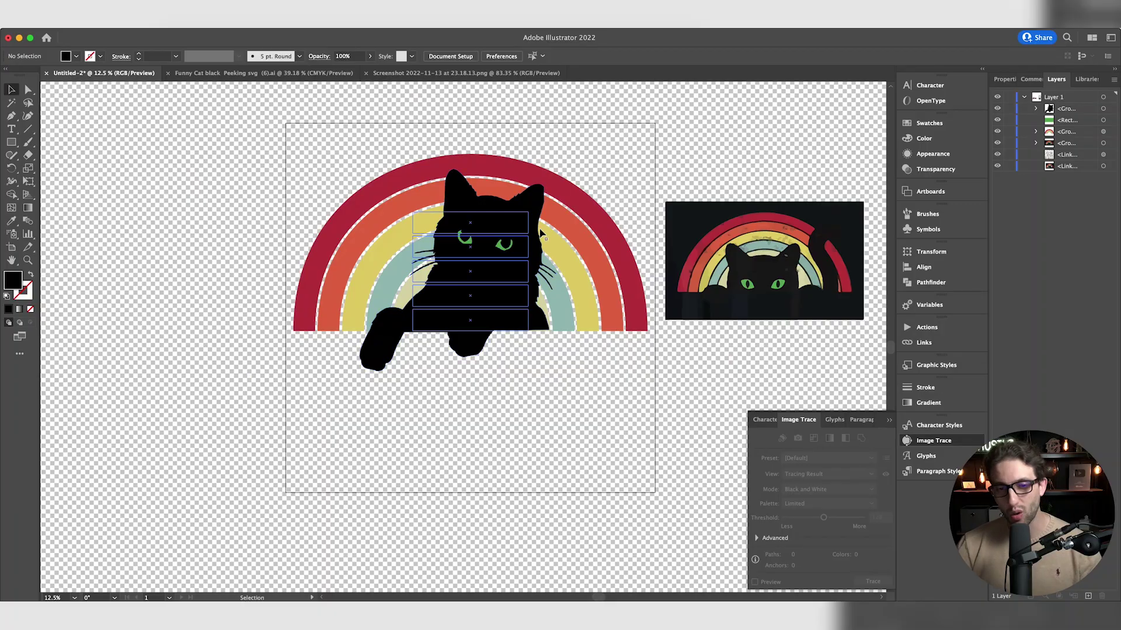
left_click(484, 220)
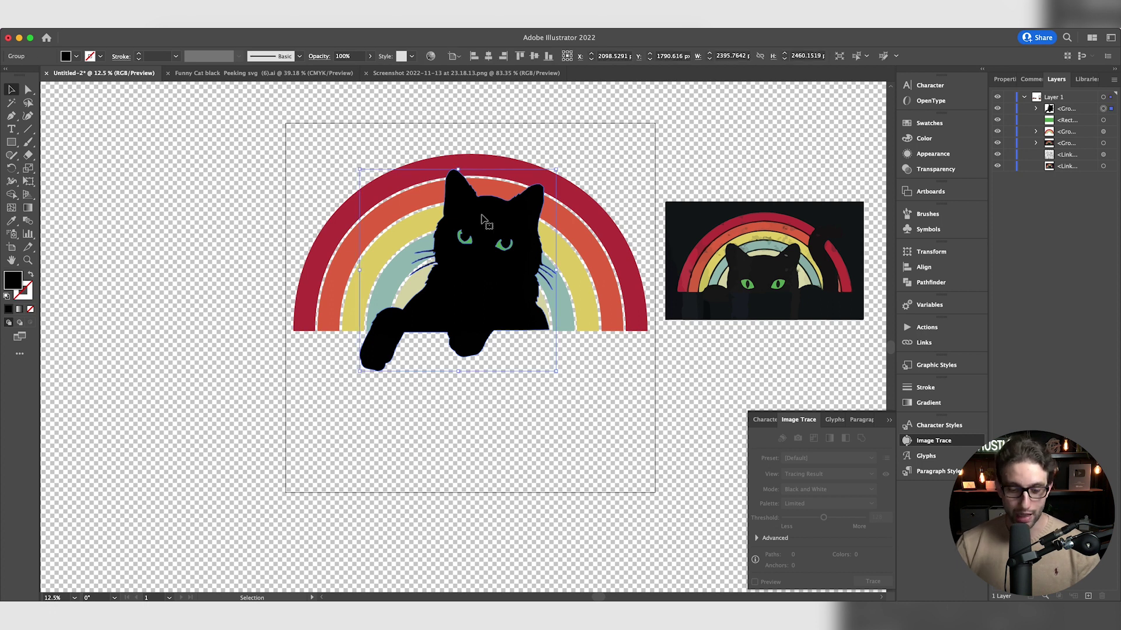
key("a")
key("v")
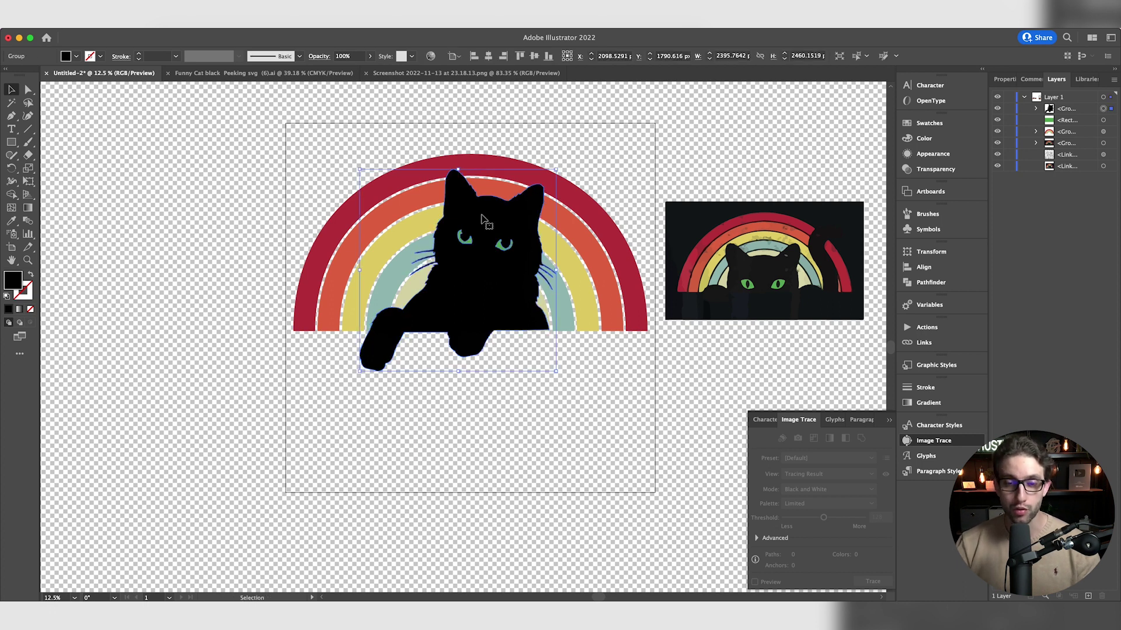
Add an opacity mask to the rainbow group with Clip turned off and open the mask for editing
left_click(484, 220, "super")
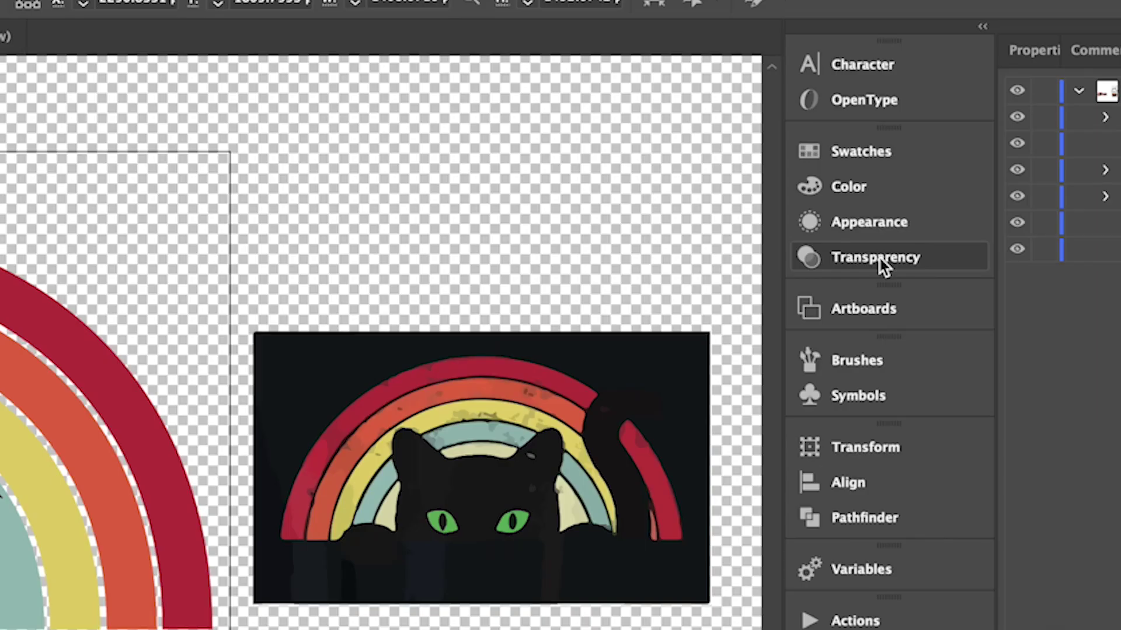
left_click(934, 169)
left_click(632, 284)
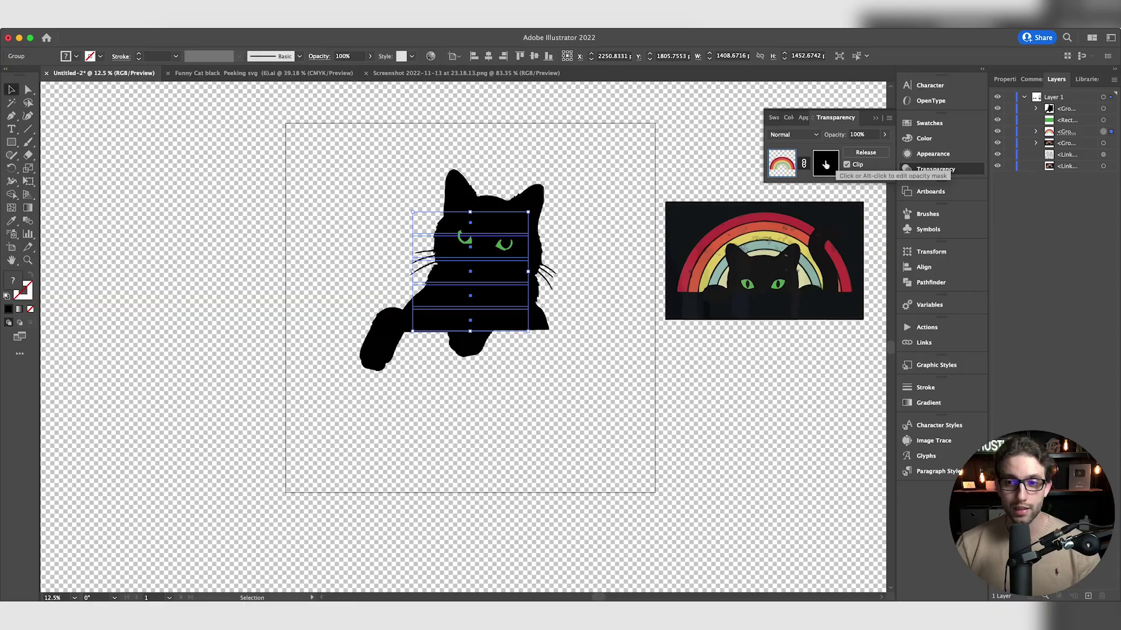
left_click(584, 311)
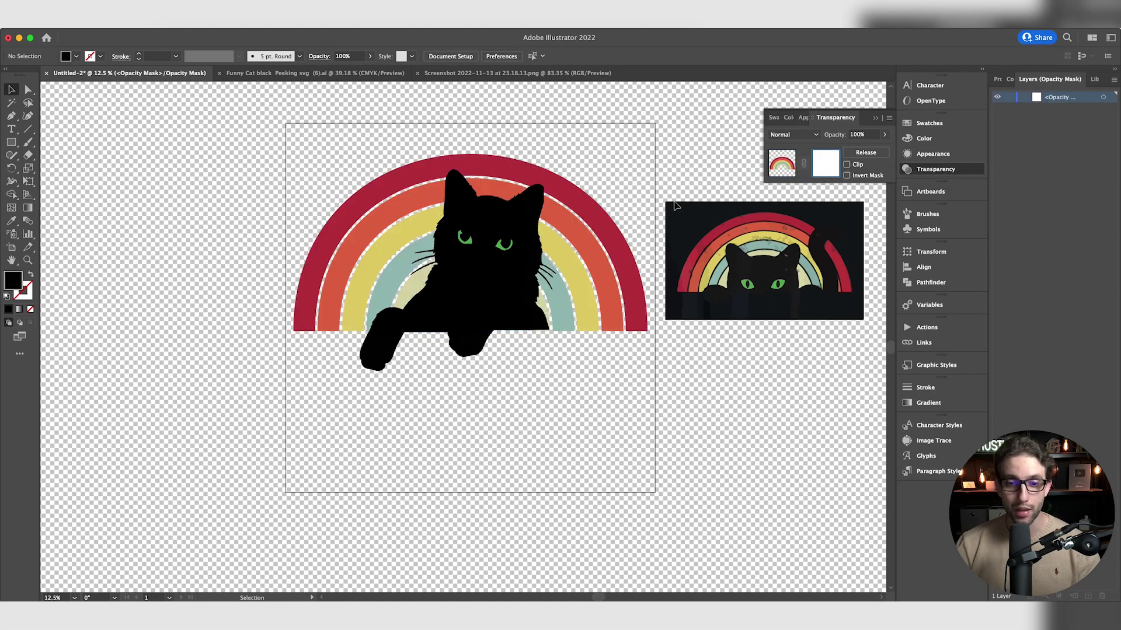
Paste the copied cat in front at its original position inside the rainbow's opacity mask
key("a")
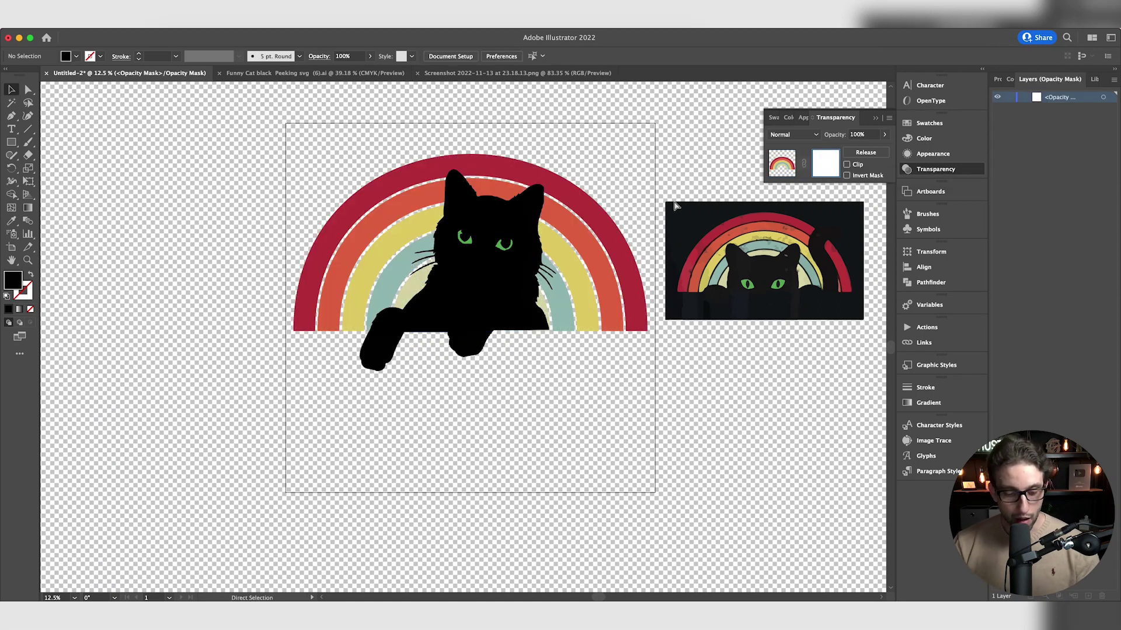
key("super")
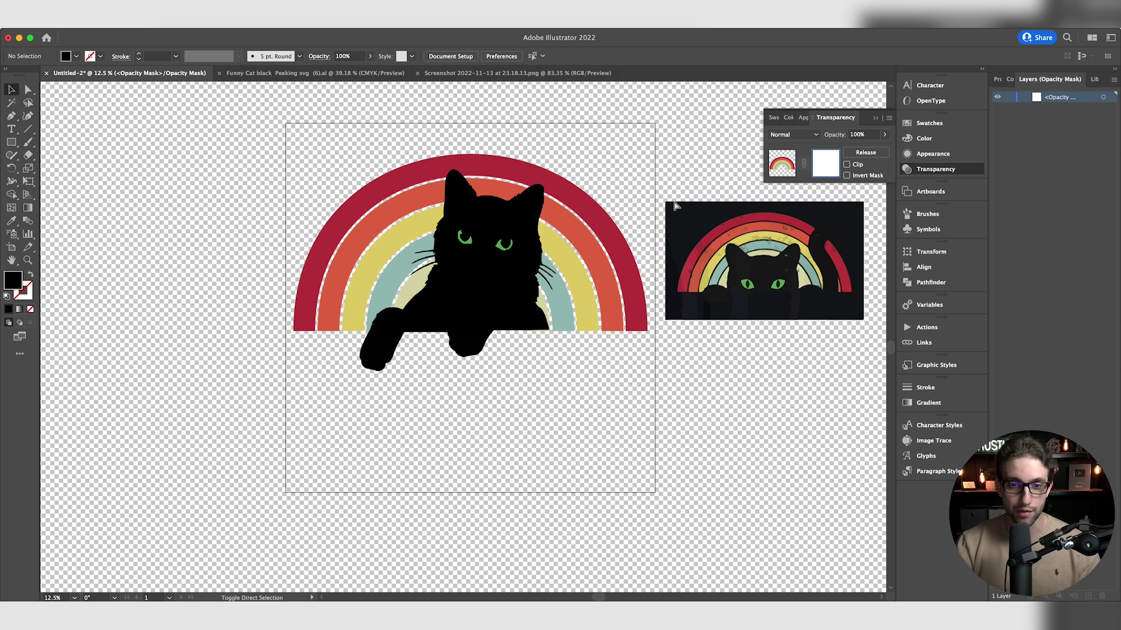
key("super+f")
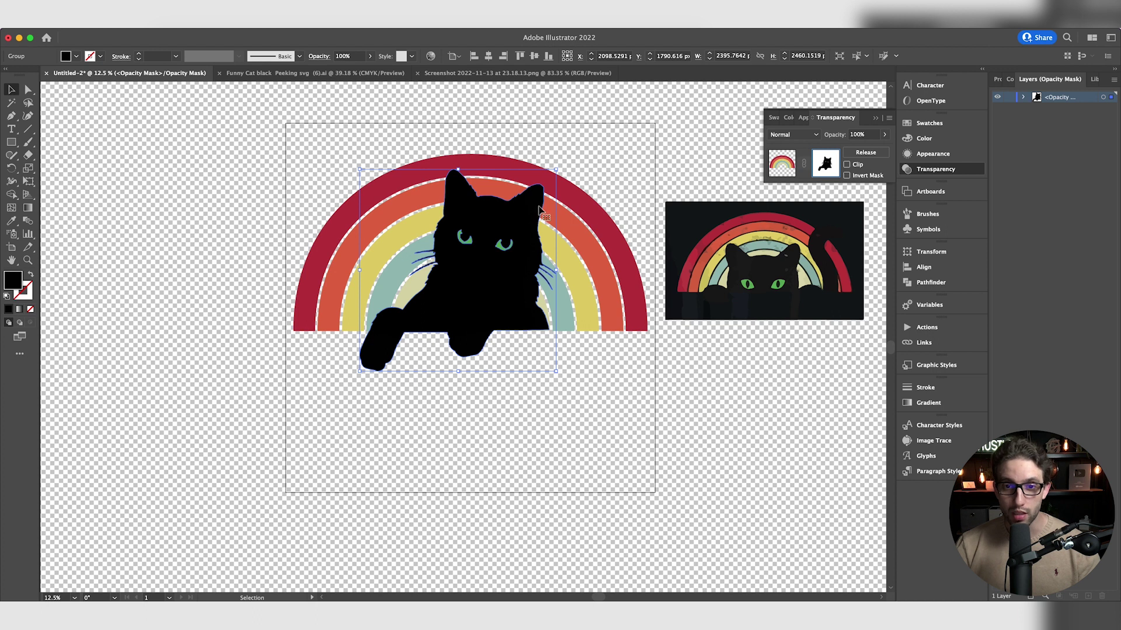
Give the cat in the opacity mask a black (000000) stroke with a weight of 50 pt
left_click(139, 55)
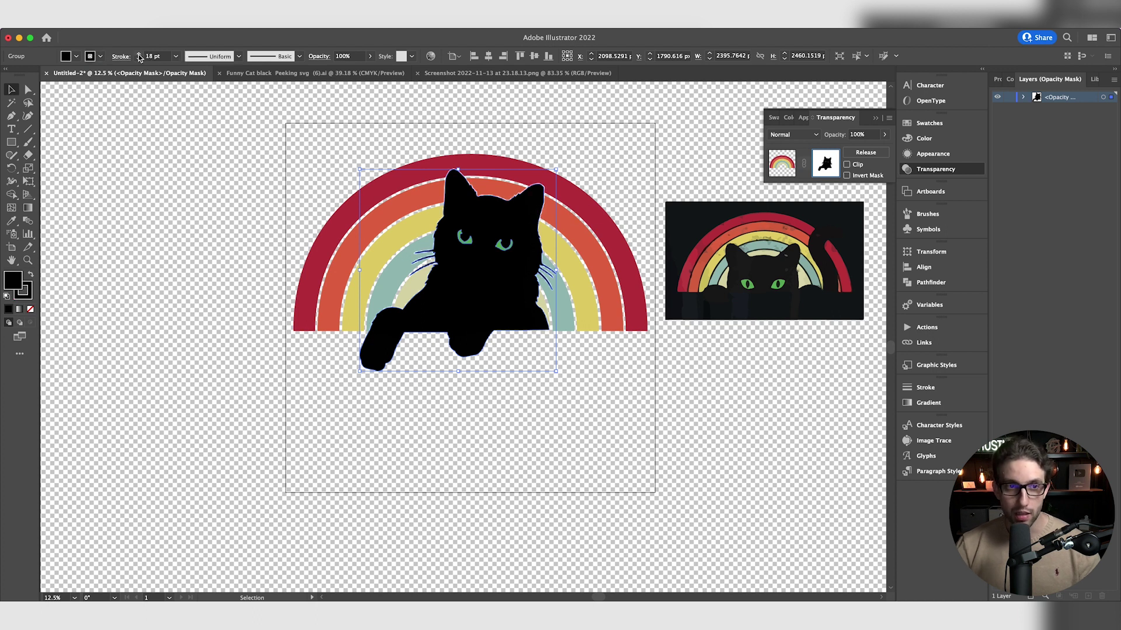
left_click(139, 54)
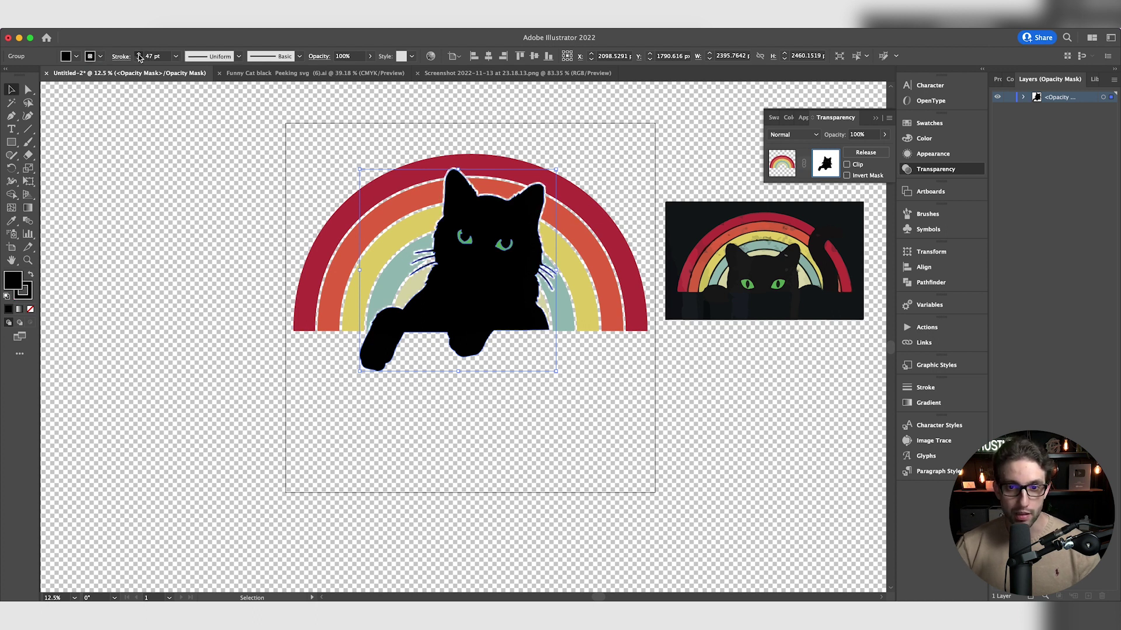
double_click(28, 294)
left_click_drag(518, 350, 502, 357)
left_click(774, 217)
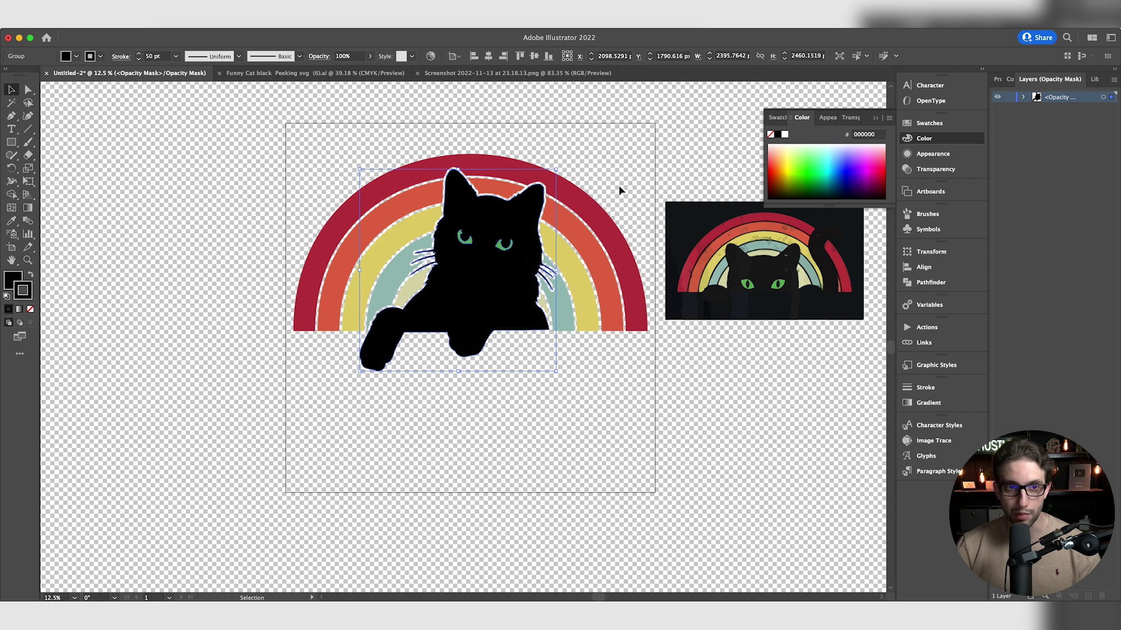
Set the mask cat's stroke to Round Join, align it to the outside and reduce its weight to 30 pt
left_click(121, 56)
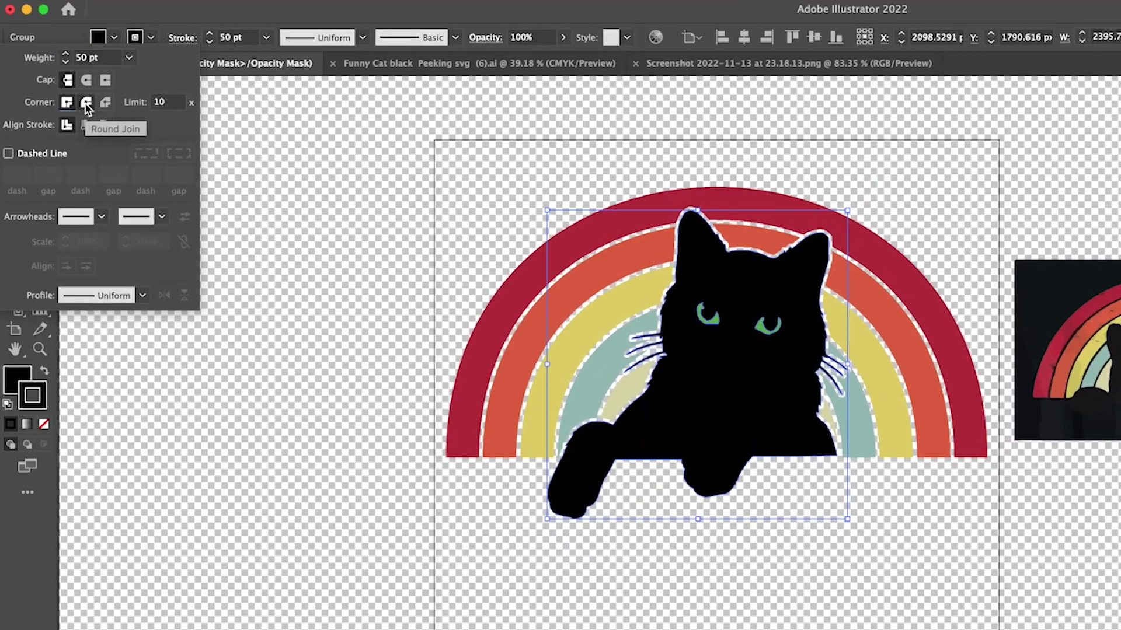
left_click(84, 99)
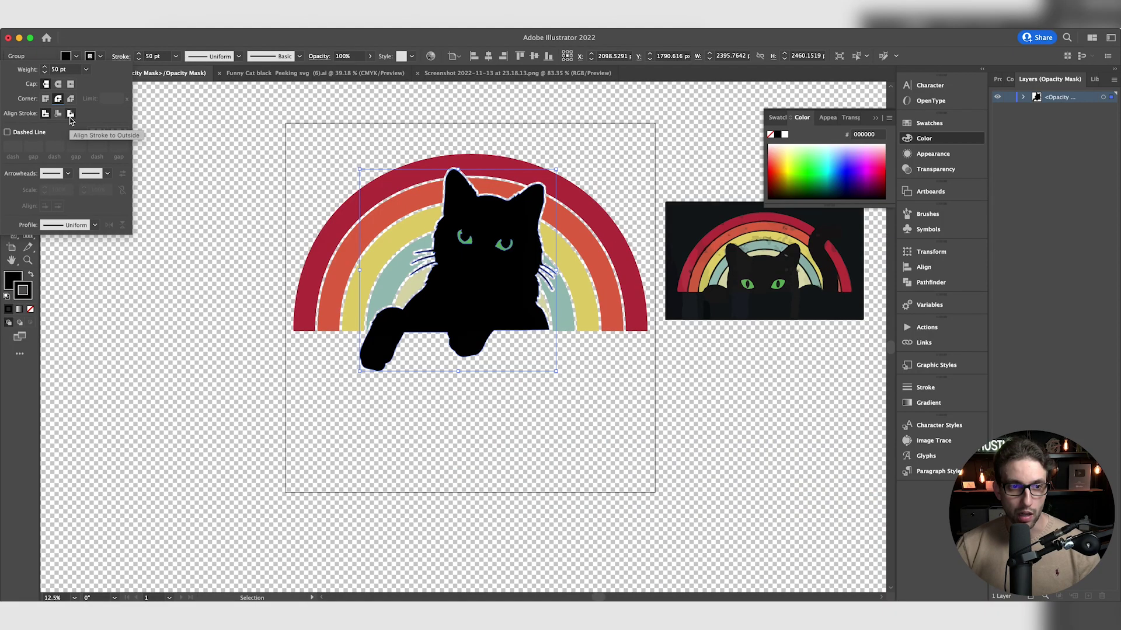
left_click(70, 116)
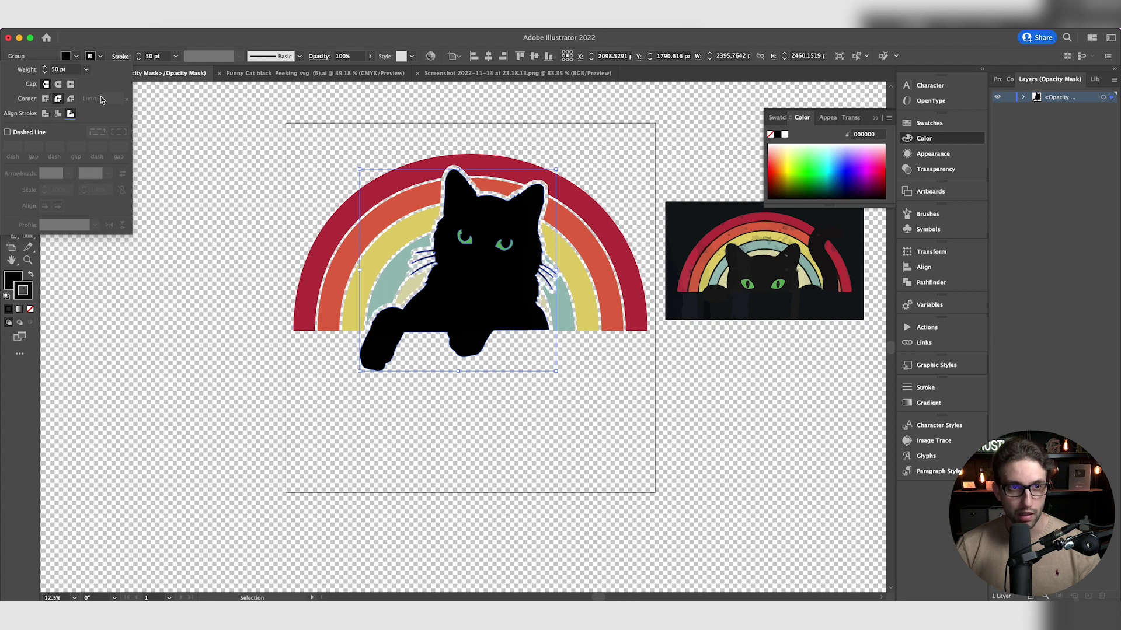
left_click(155, 58)
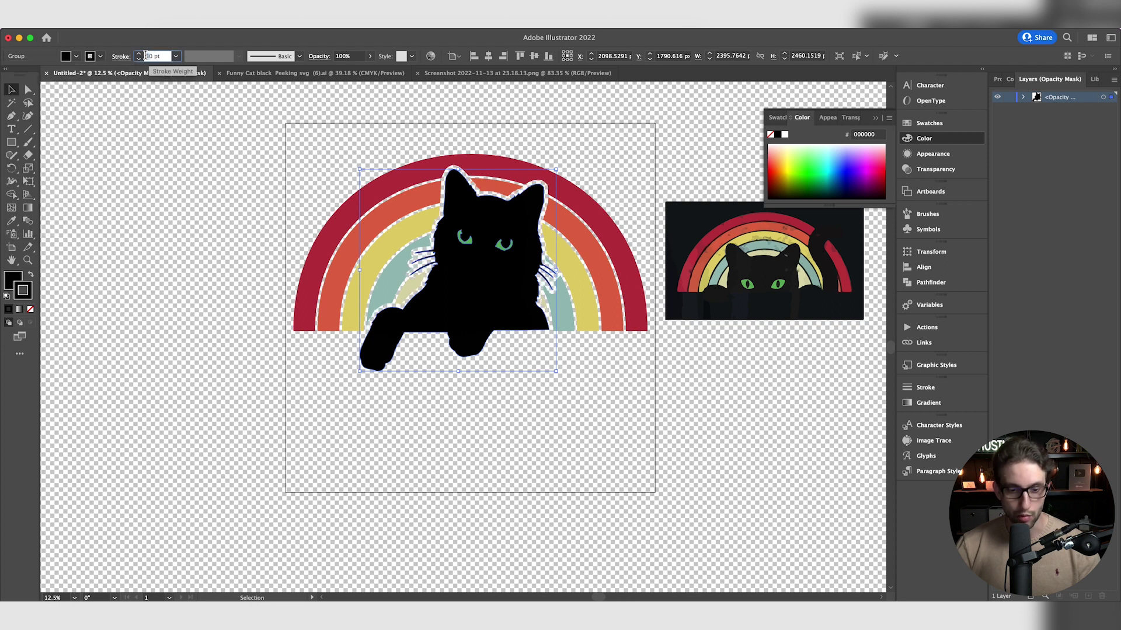
key("Return")
Leave opacity mask editing by returning to the rainbow artwork, and deselect the rainbow group
left_click(949, 171)
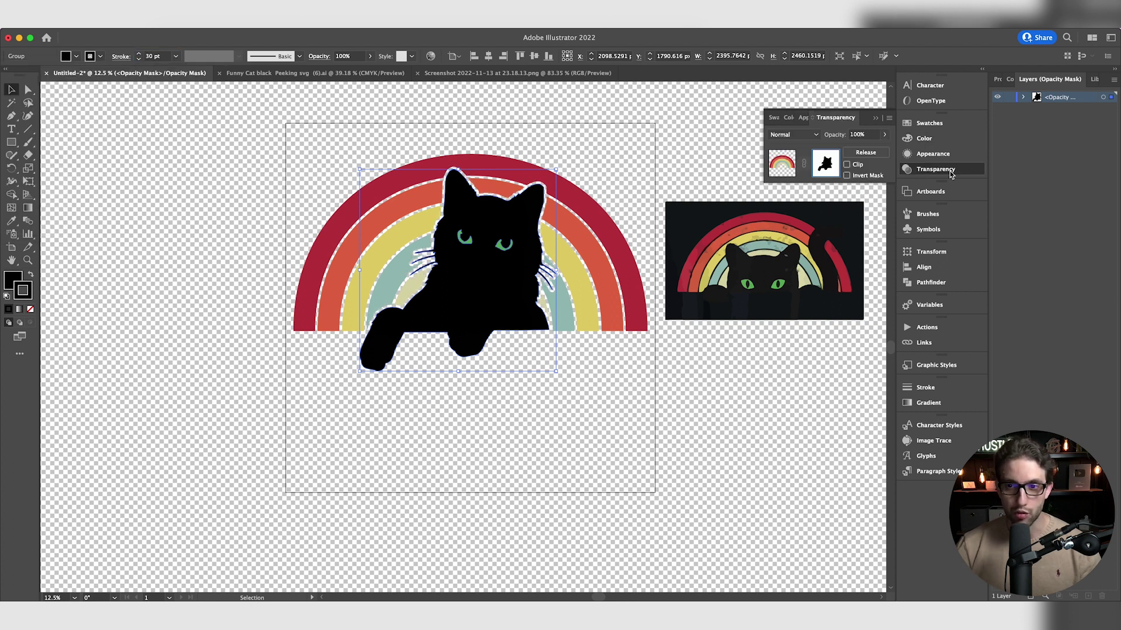
left_click(782, 164)
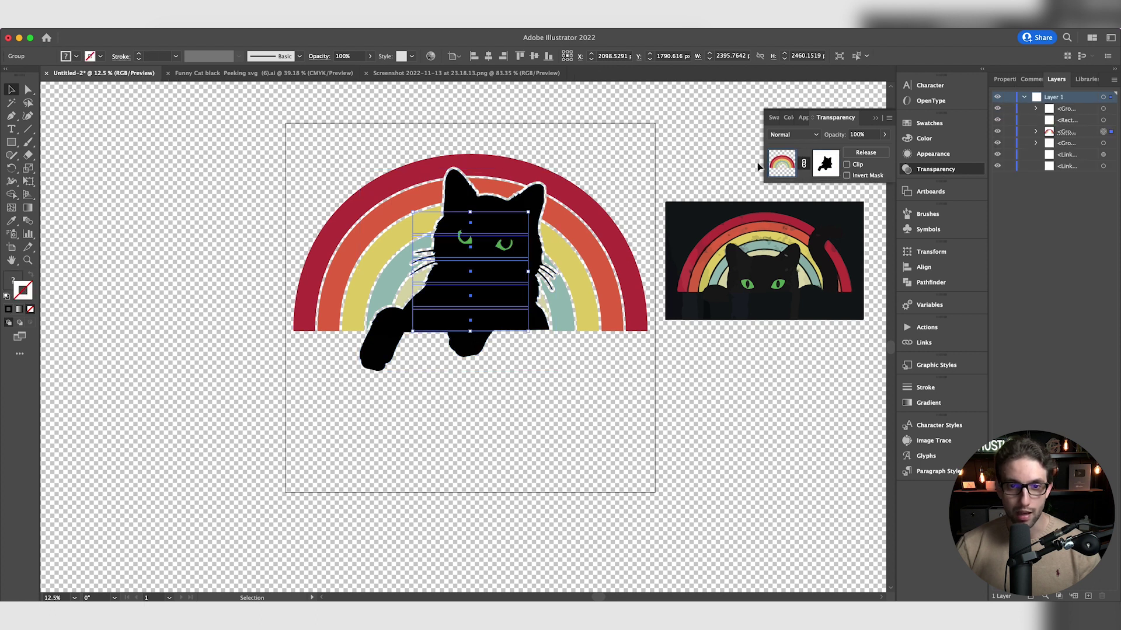
left_click(688, 161)
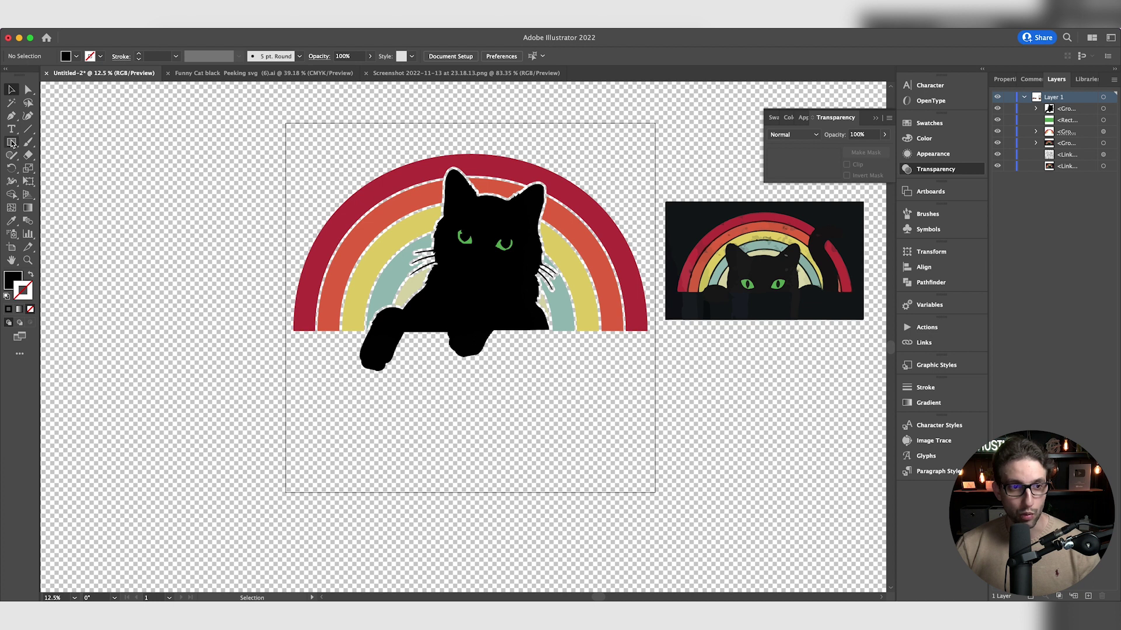
Draw a black 4500 by 4500 px square covering the whole artboard
left_click_drag(286, 123, 655, 492)
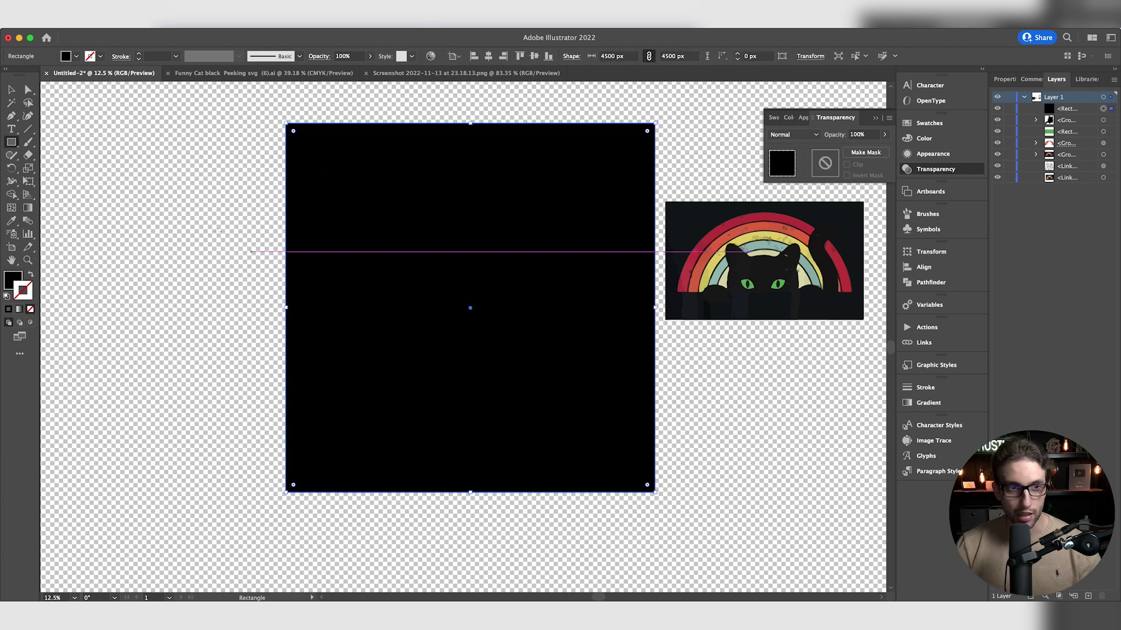
Send the black square behind all artwork and delete the cat shape from the rainbow's opacity mask
key("v")
left_click_drag(1067, 109, 1062, 189)
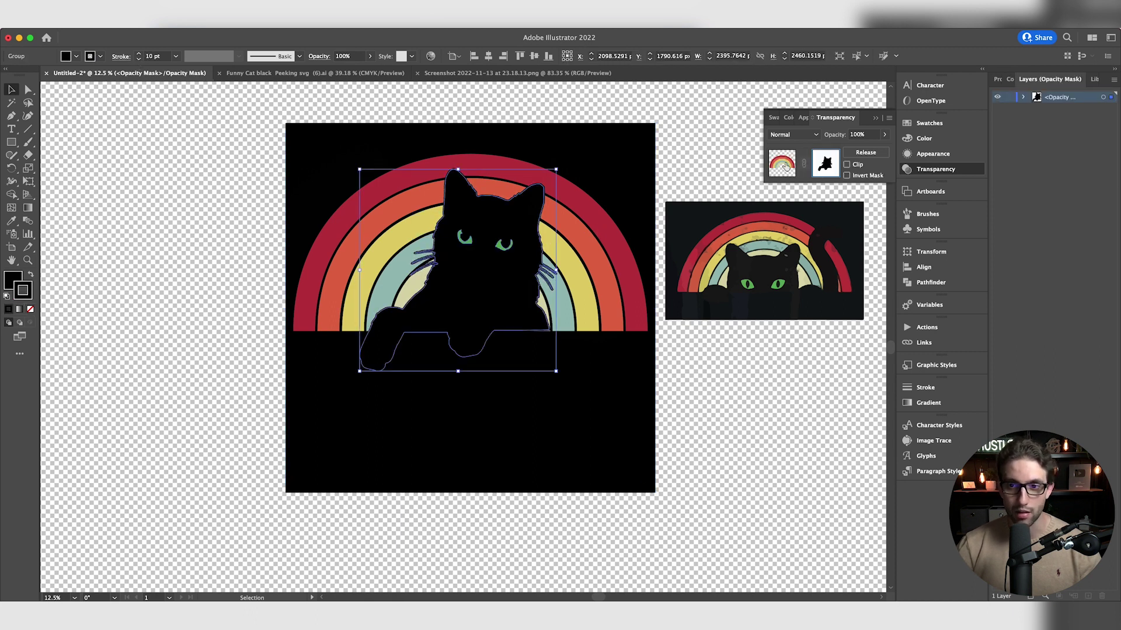
key("Delete")
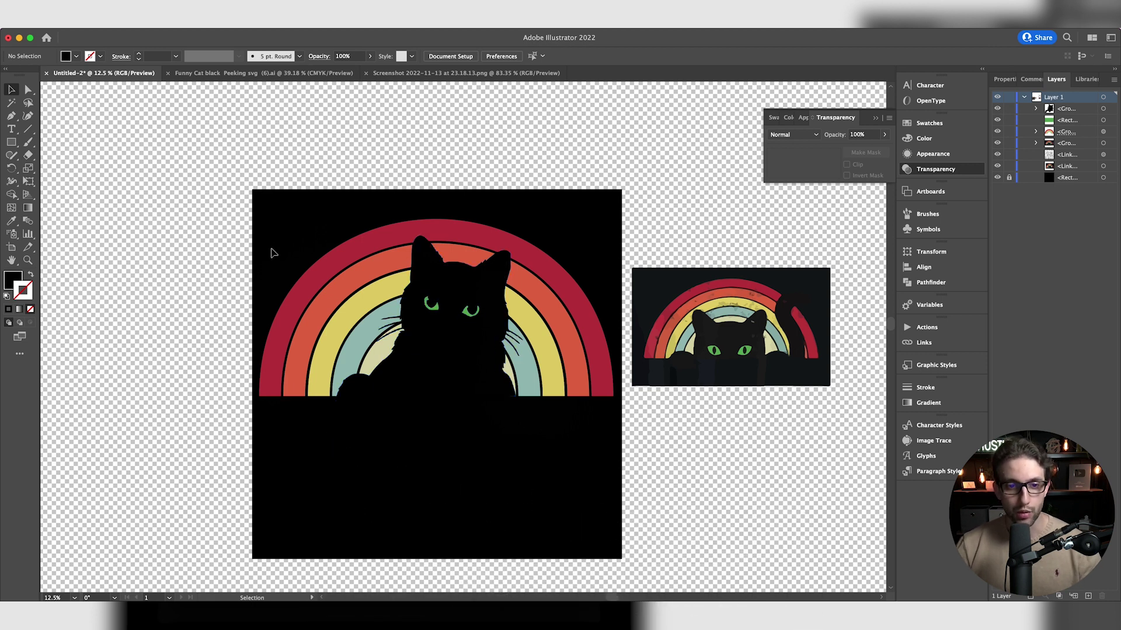
Group the cat, its green eyes and the rainbow into one object, leaving out the black background square
left_click_drag(272, 240, 521, 439)
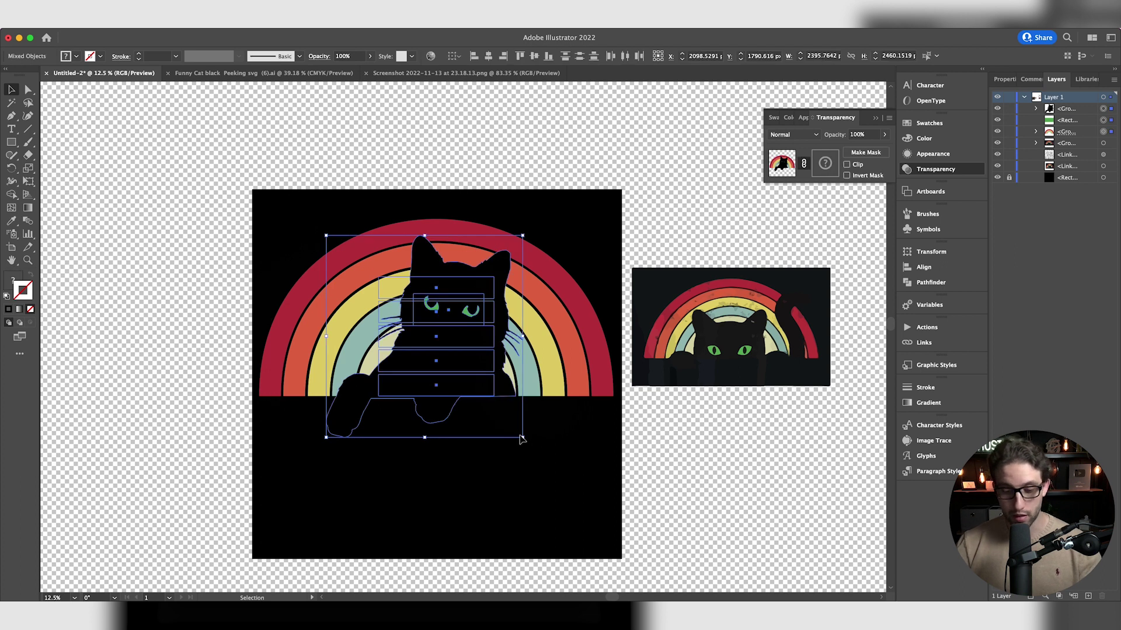
key("super+g")
left_click(695, 220)
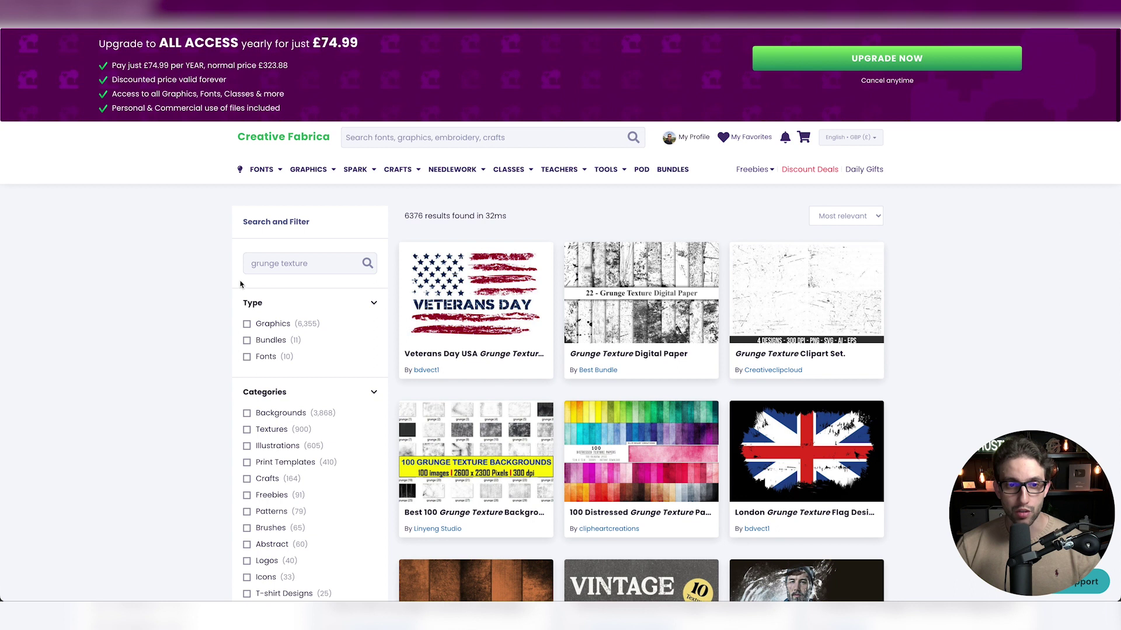
Return from the grunge texture sources to the cat document and add an opacity mask with Clip off to the grouped artwork
scroll(359, 268, "down", 5)
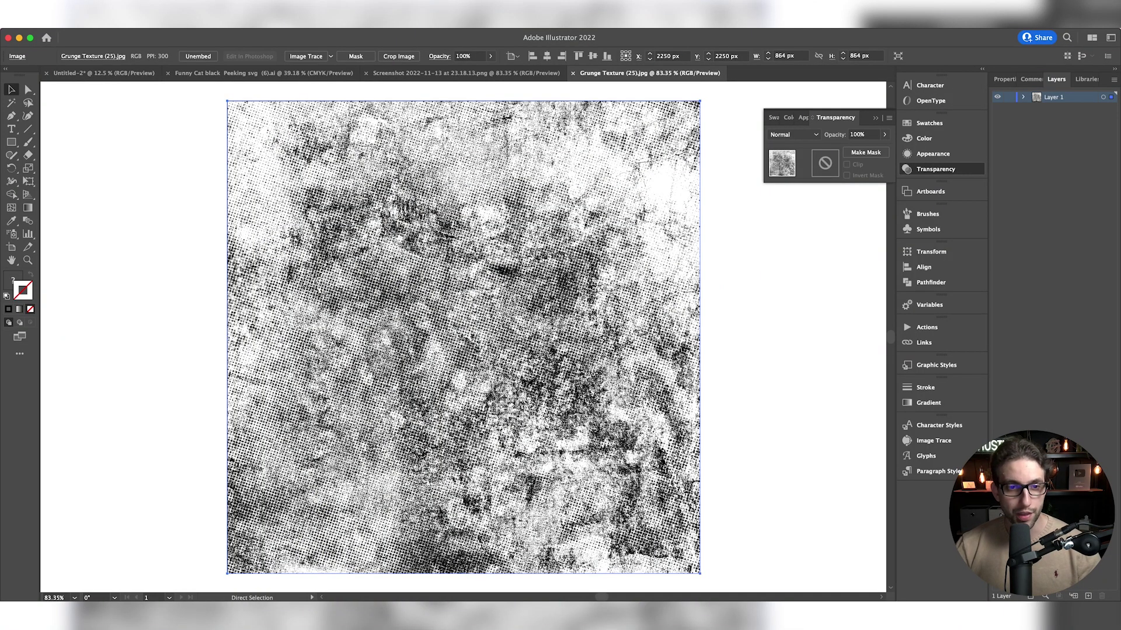
left_click(102, 73)
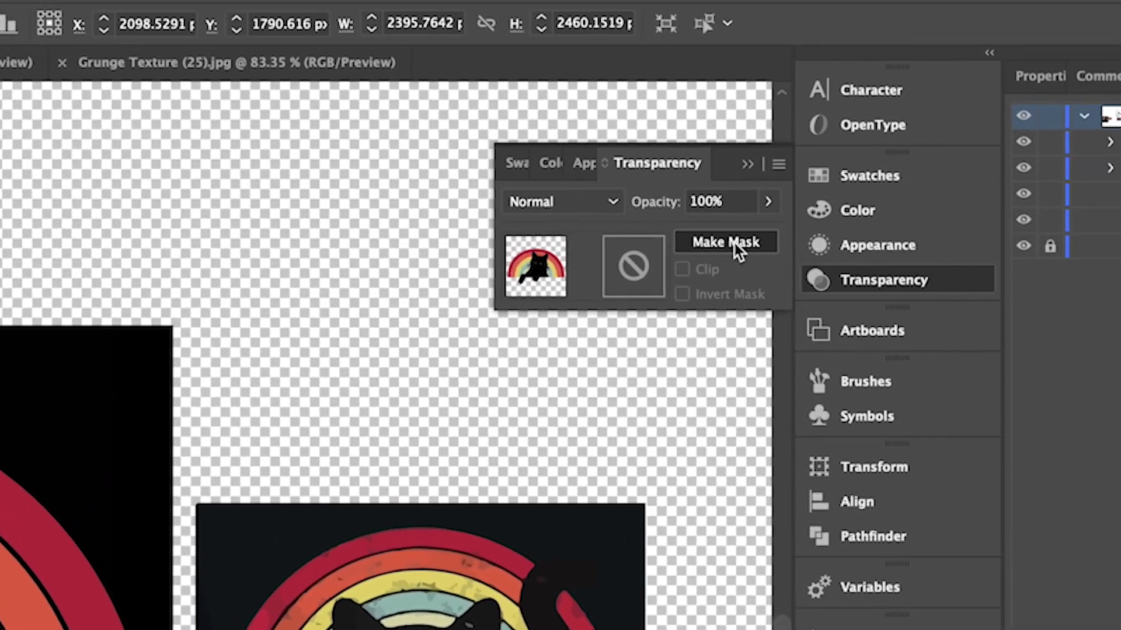
left_click(734, 243)
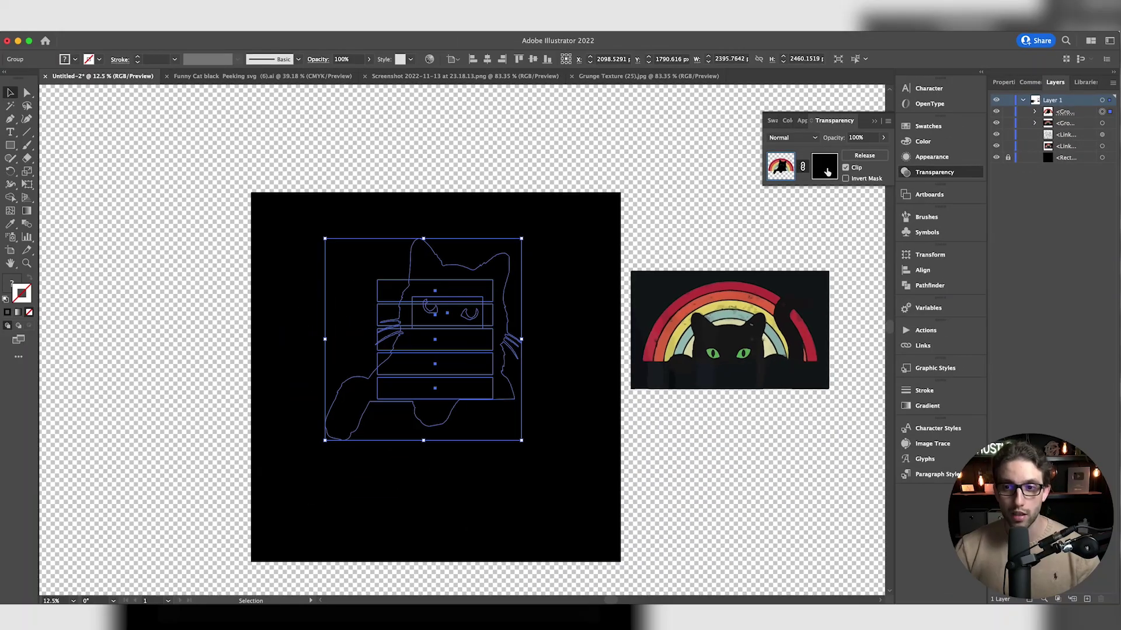
left_click(845, 168)
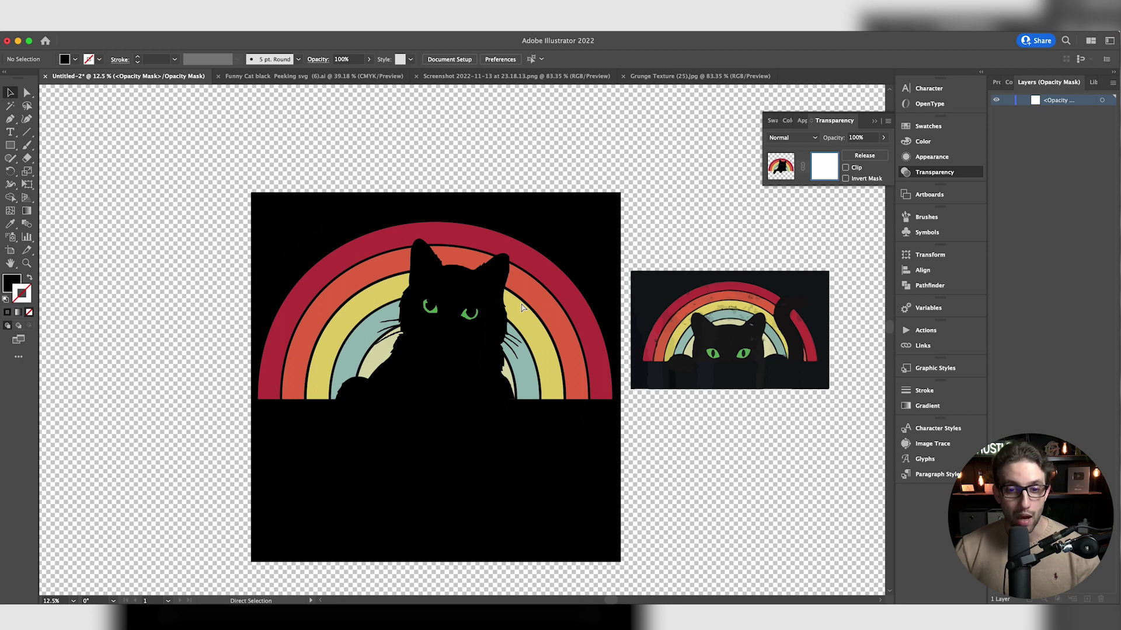
Paste the Grunge Texture (25) image into the opacity mask, enlarge it to about 4848 px square over the design and reduce its opacity
key("cmd+v")
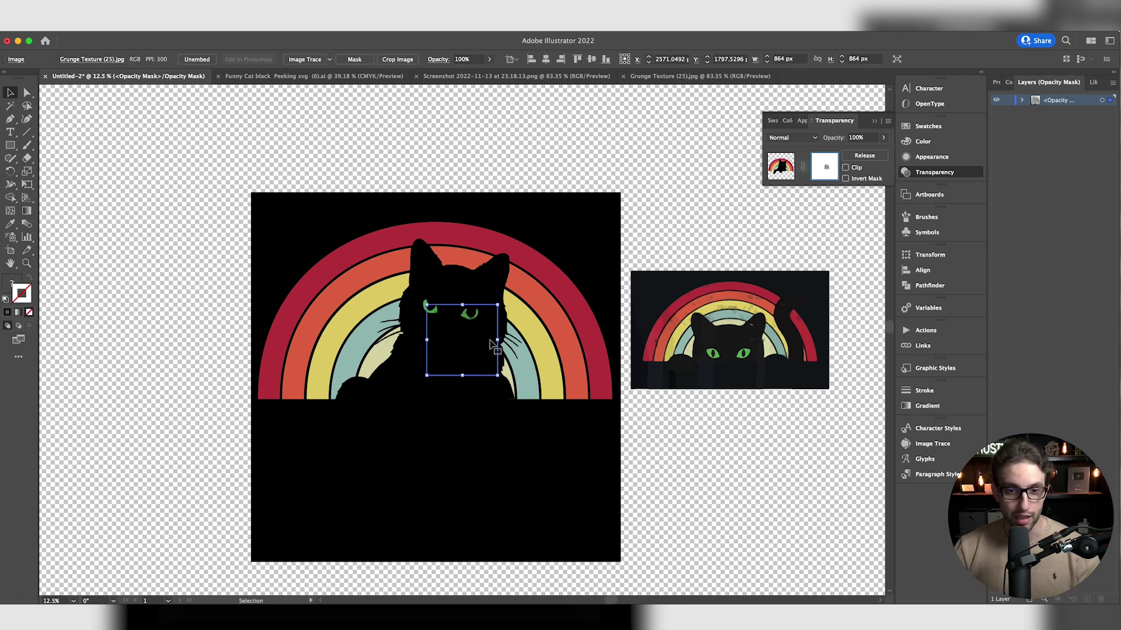
left_click_drag(551, 339, 632, 339)
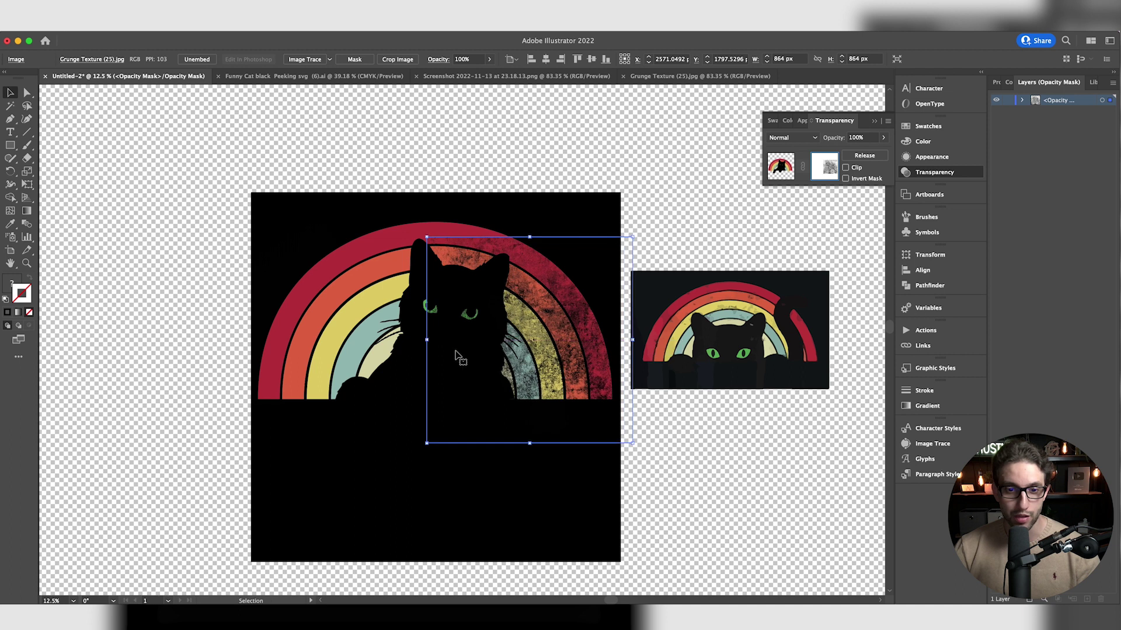
left_click_drag(424, 339, 242, 342)
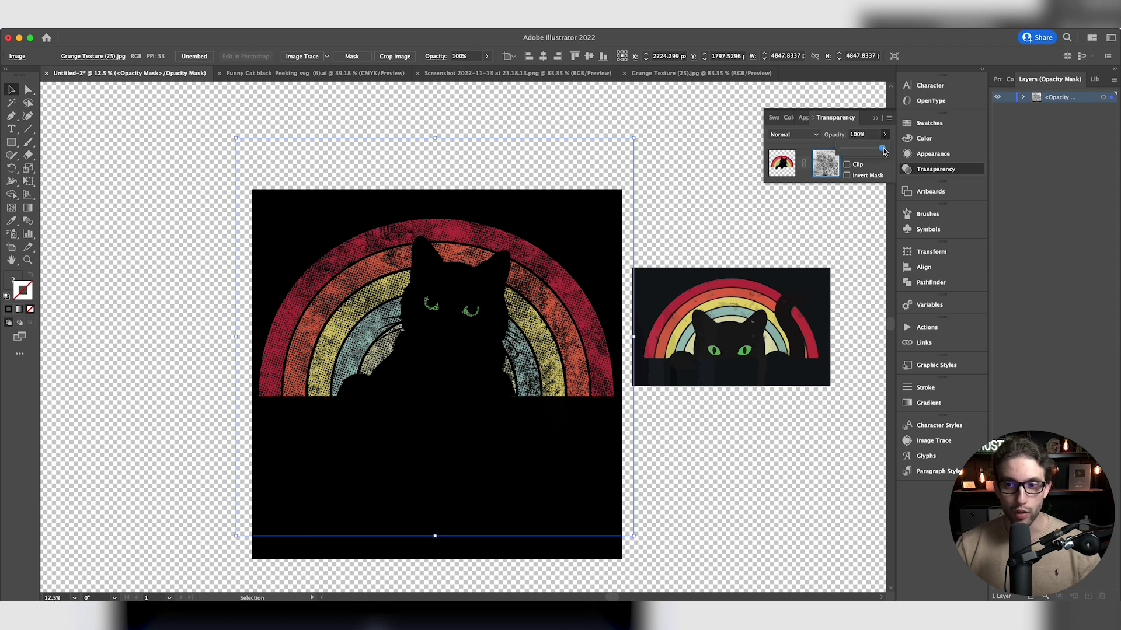
left_click_drag(865, 152, 862, 152)
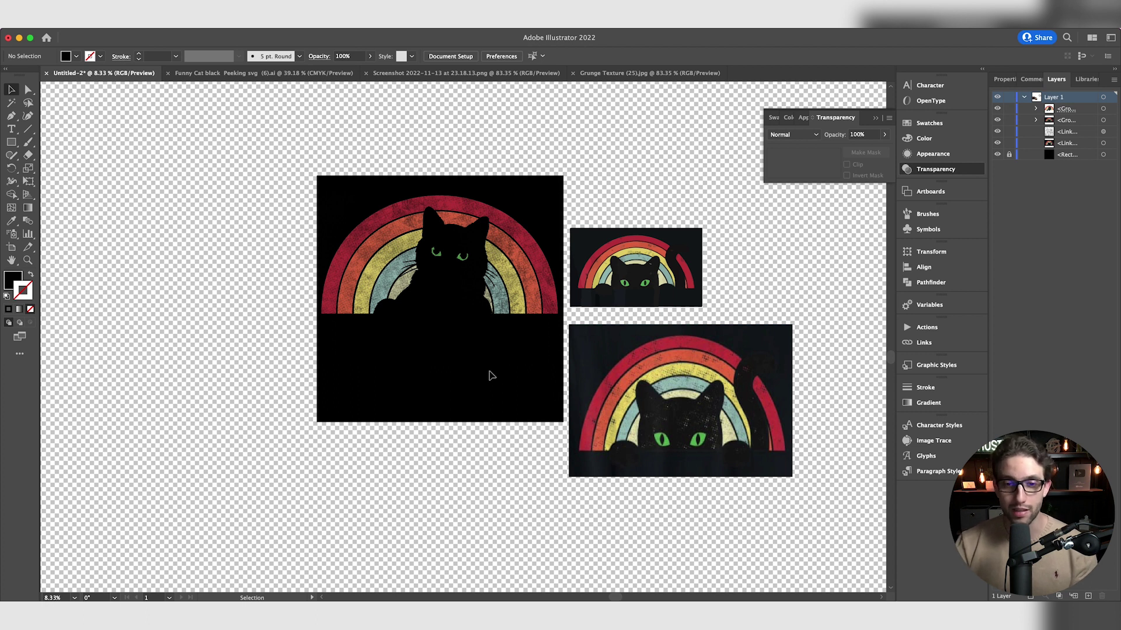
Undo the last move of the reference images and hide the black background square
key("super+z")
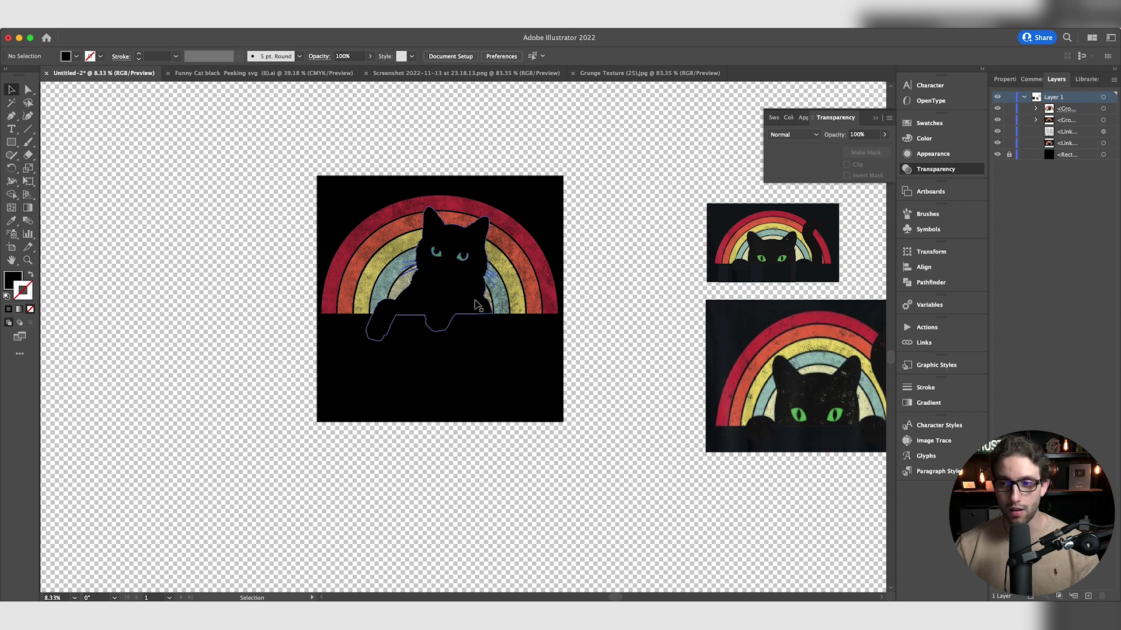
left_click(998, 156)
key("super+0")
Export the artboard for screens to the Downloads folder as a 1x PNG named Peaking Cat, and preview the exported file
left_click(79, 7)
mouse_move(141, 198)
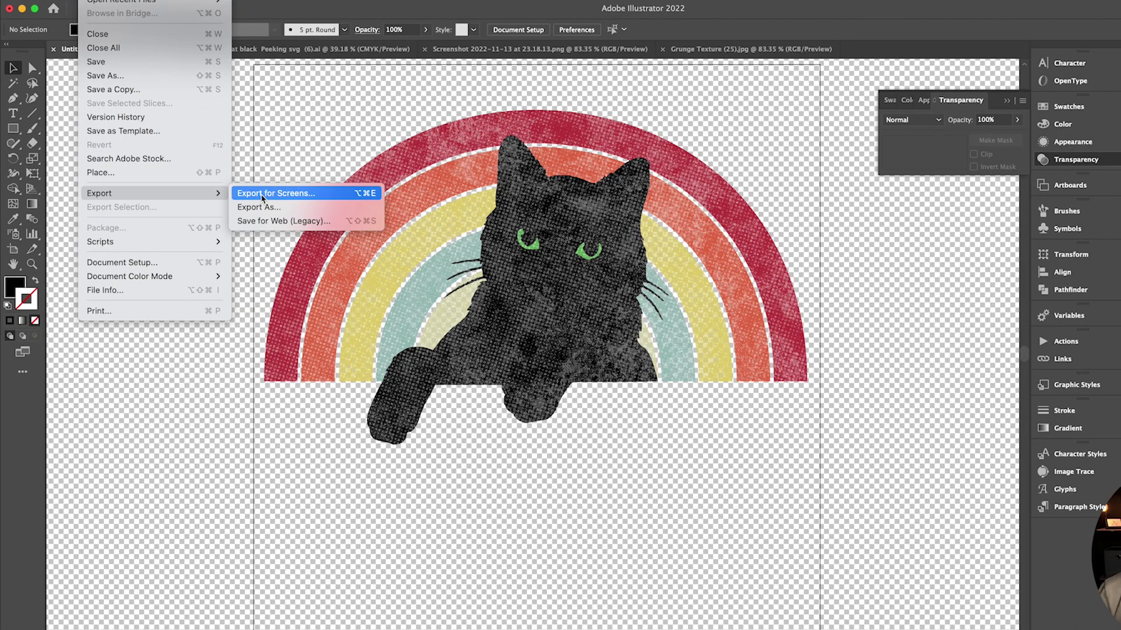
left_click(264, 193)
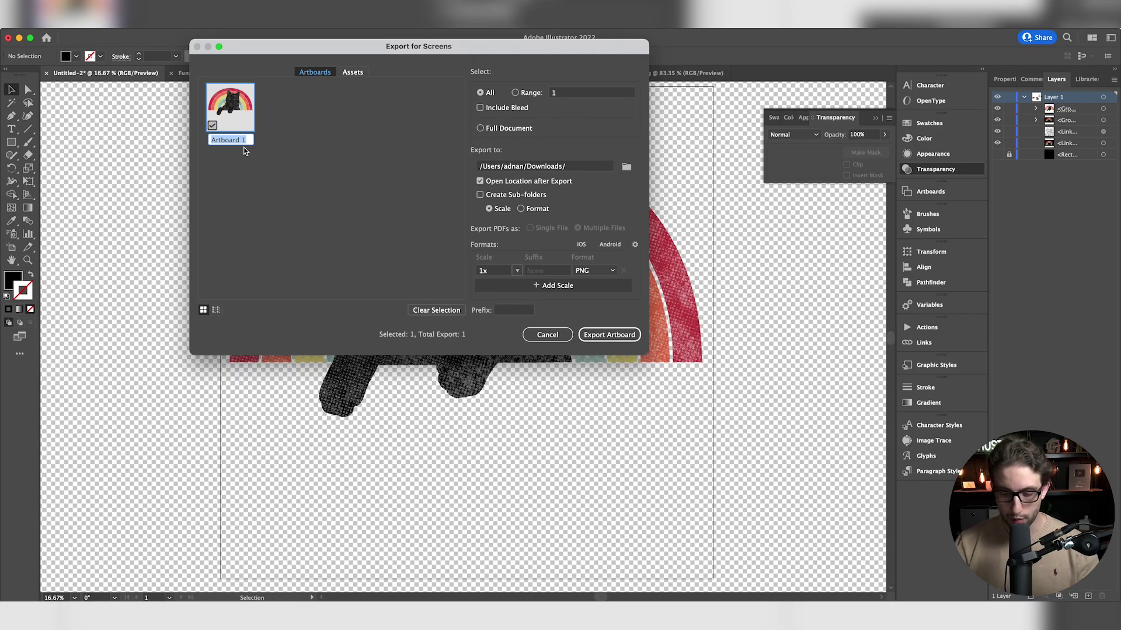
type("Peaking Cat")
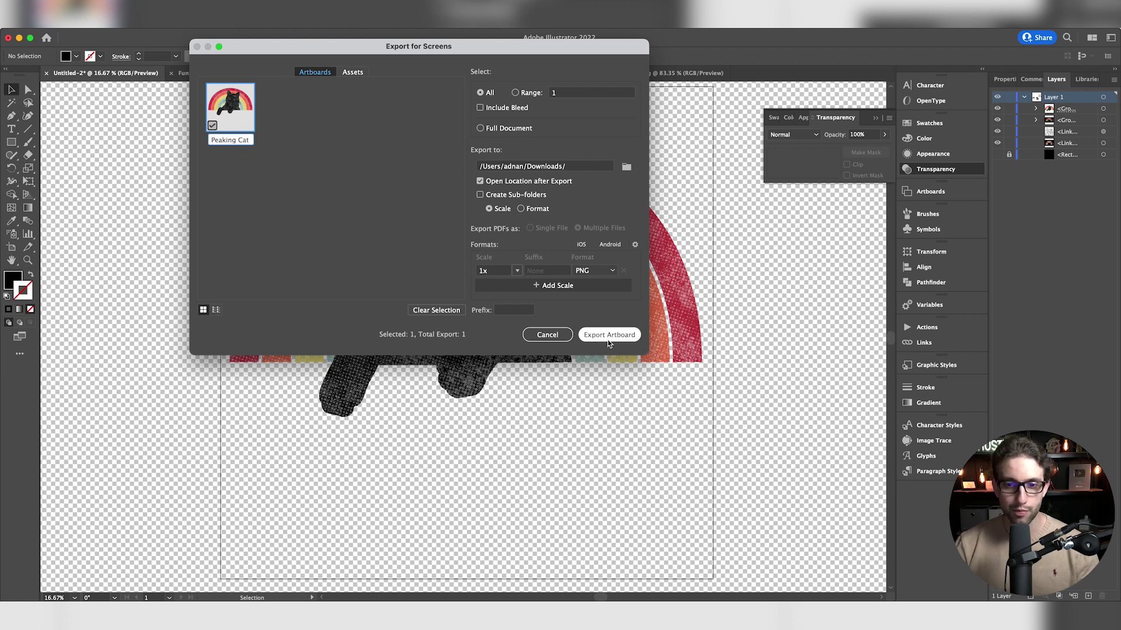
left_click(608, 335)
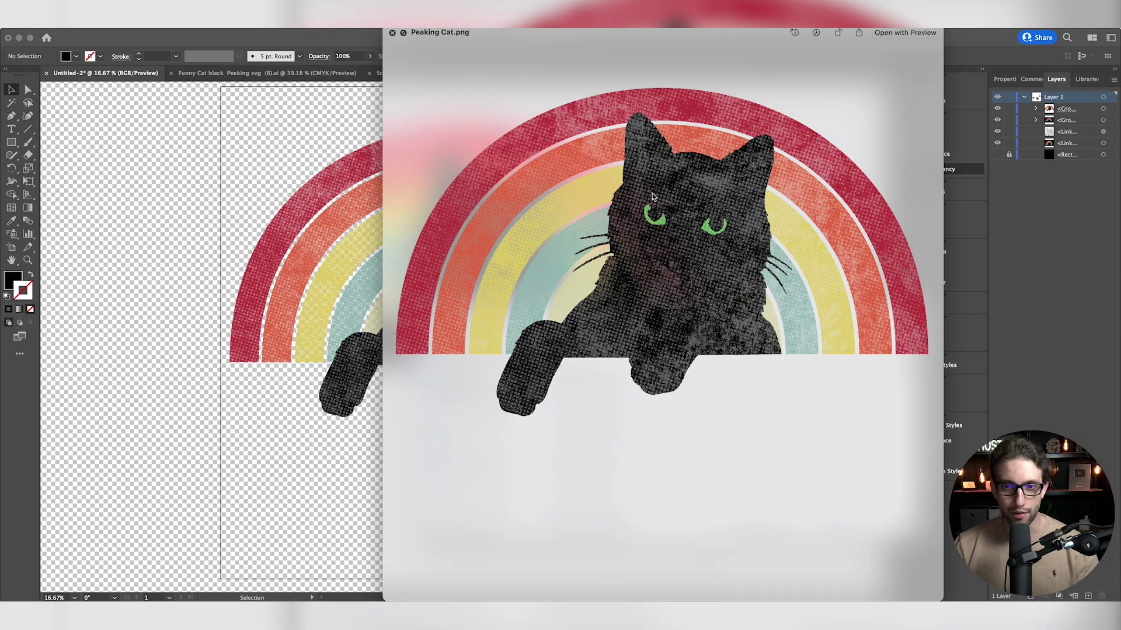
key("space")
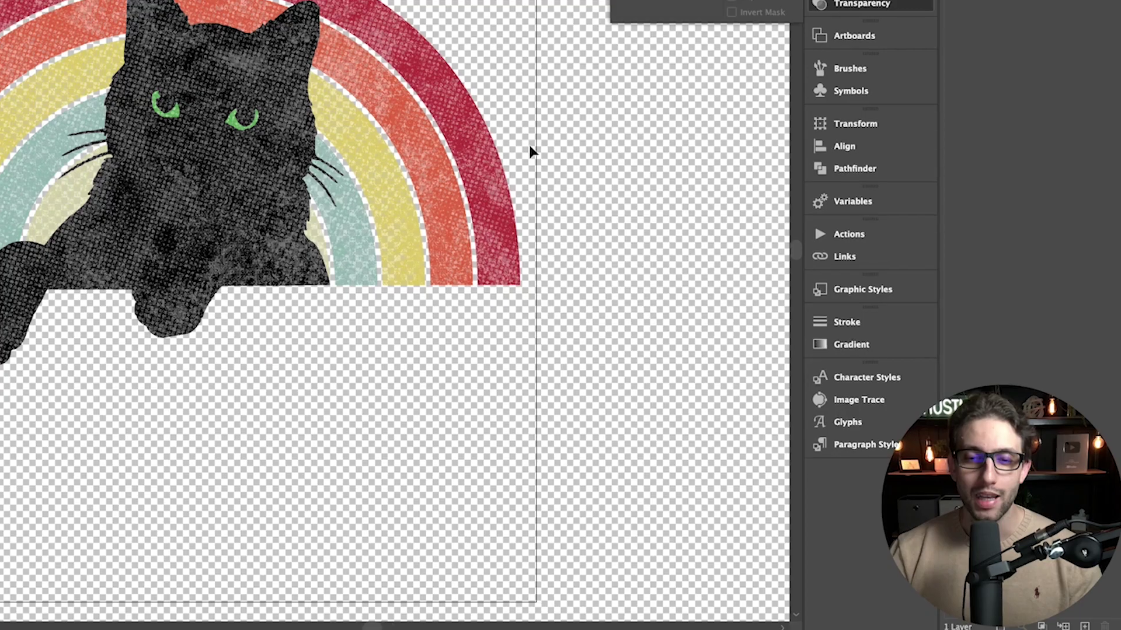